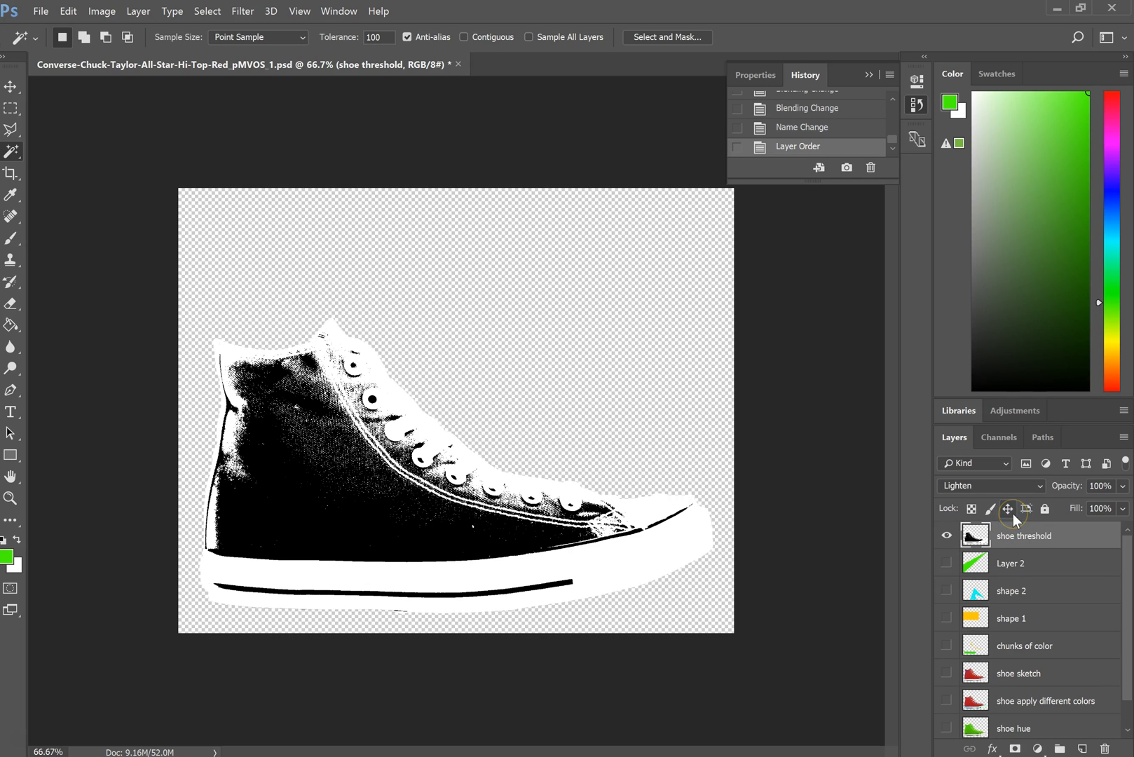
- Duplicate the shoe threshold layer and rename the original layer "shoe threshold white"
{"action": "key", "text": "ctrl+j"}
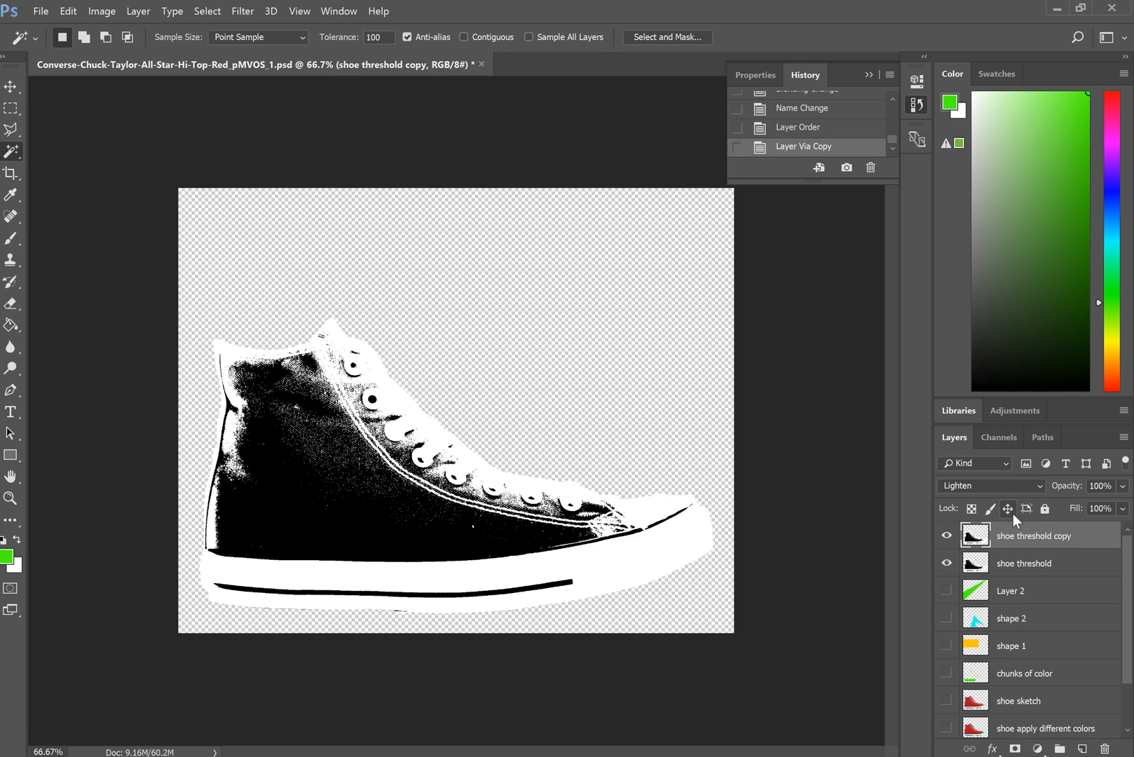
{"action": "double_click", "coordinate": [1033, 565]}
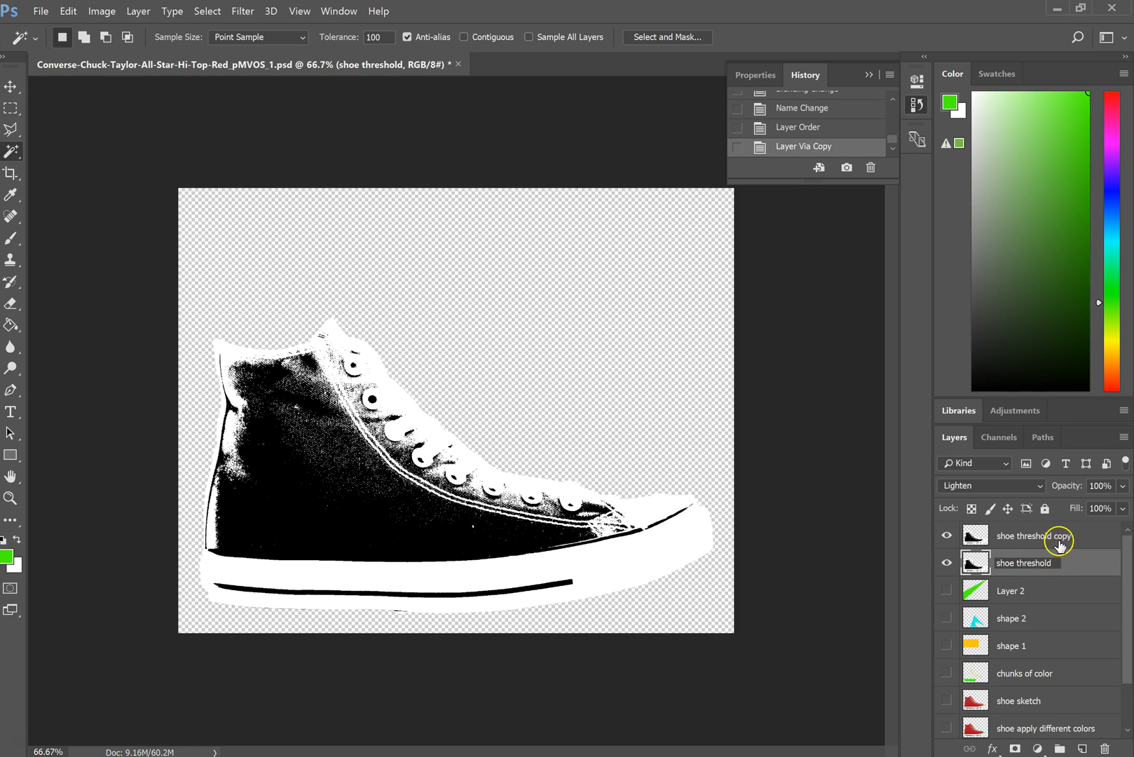
{"action": "type", "text": "white"}
{"action": "key", "text": "Return"}
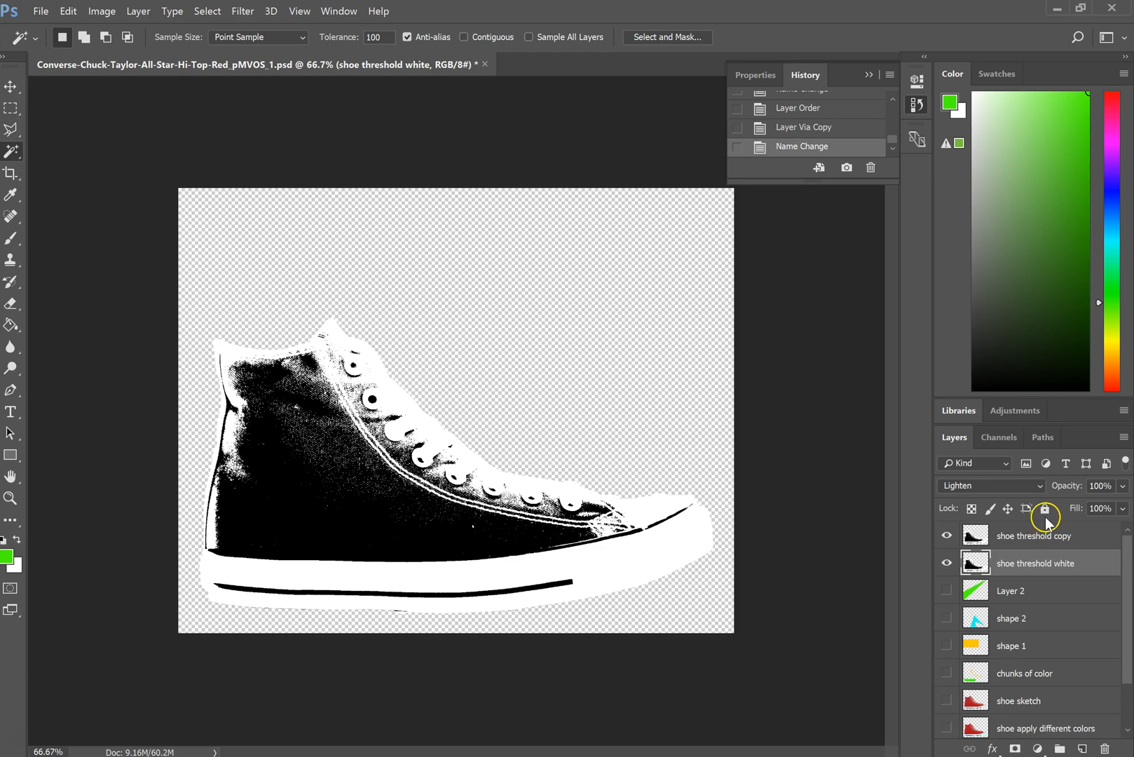
- With the shoe threshold copy layer hidden, delete all black areas from the shoe threshold white layer using the Magic Wand, and deselect
{"action": "left_click", "coordinate": [947, 536]}
{"action": "right_click", "coordinate": [11, 151]}
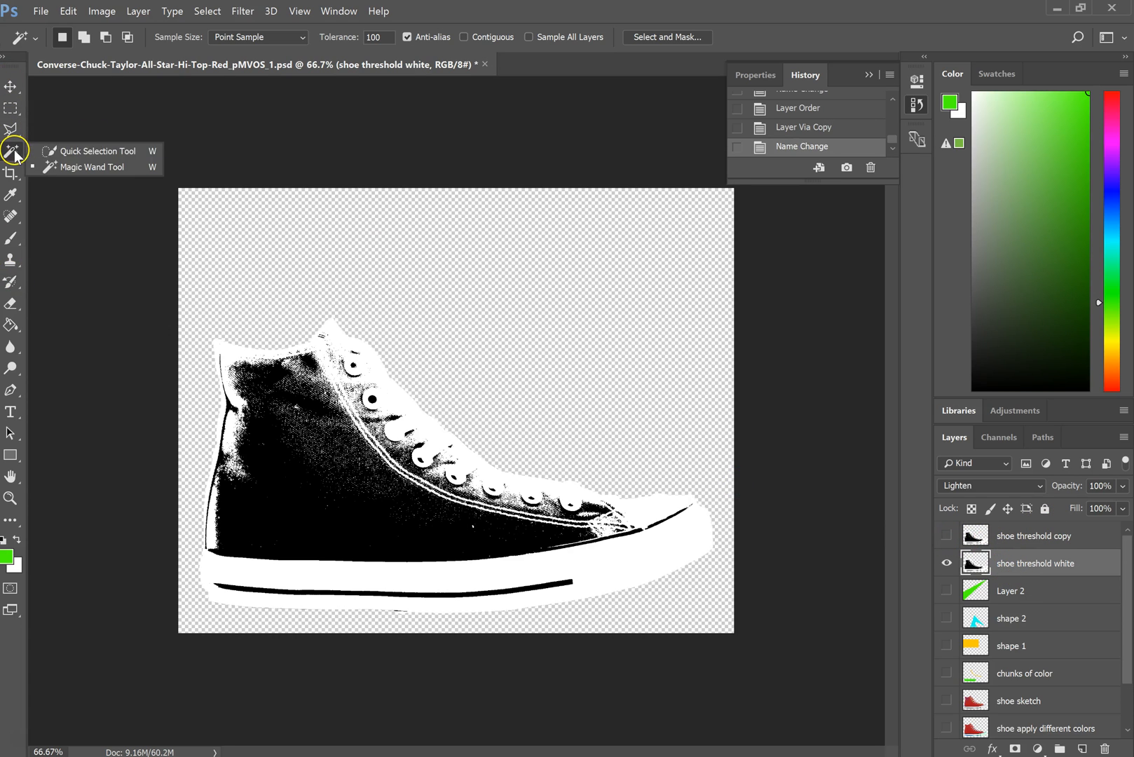
{"action": "left_click", "coordinate": [53, 149]}
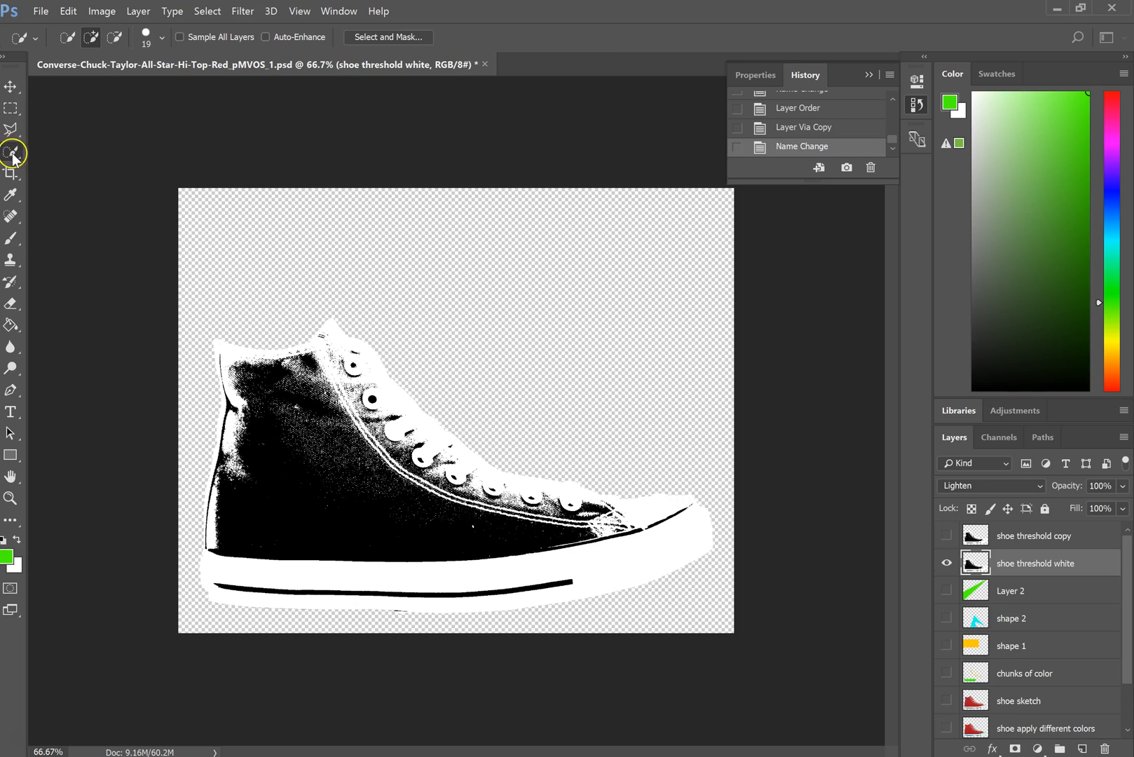
{"action": "right_click", "coordinate": [16, 160]}
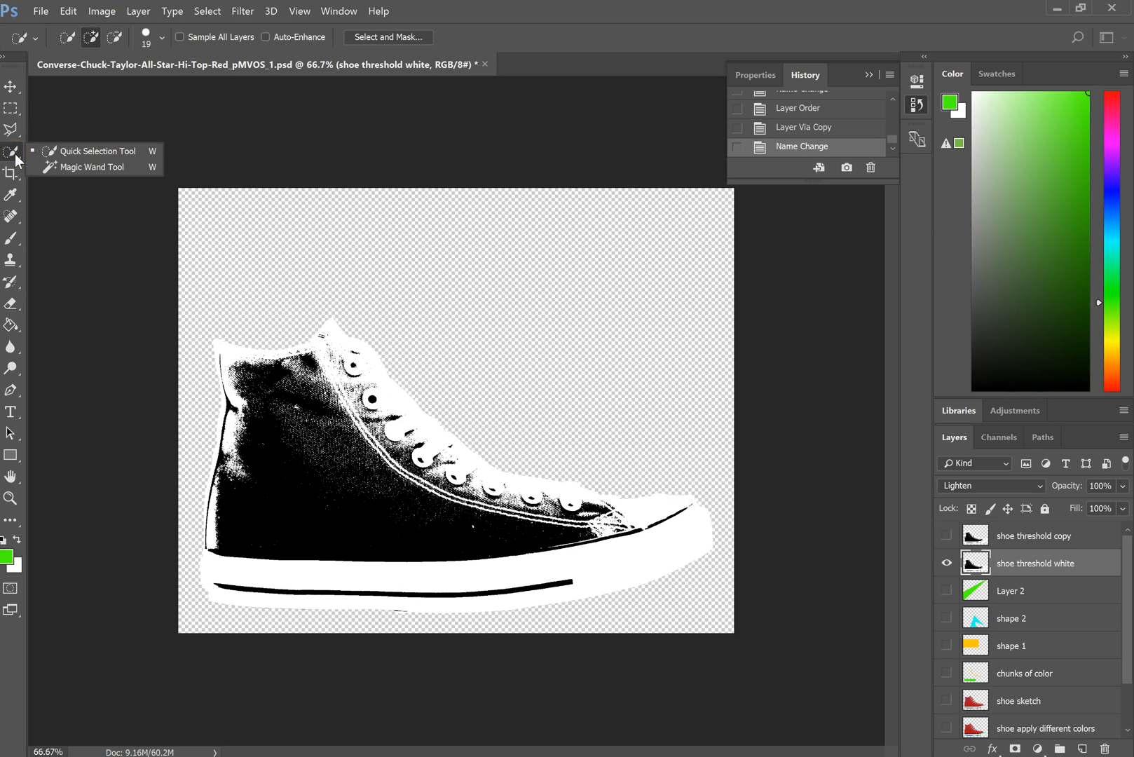
{"action": "left_click", "coordinate": [56, 163]}
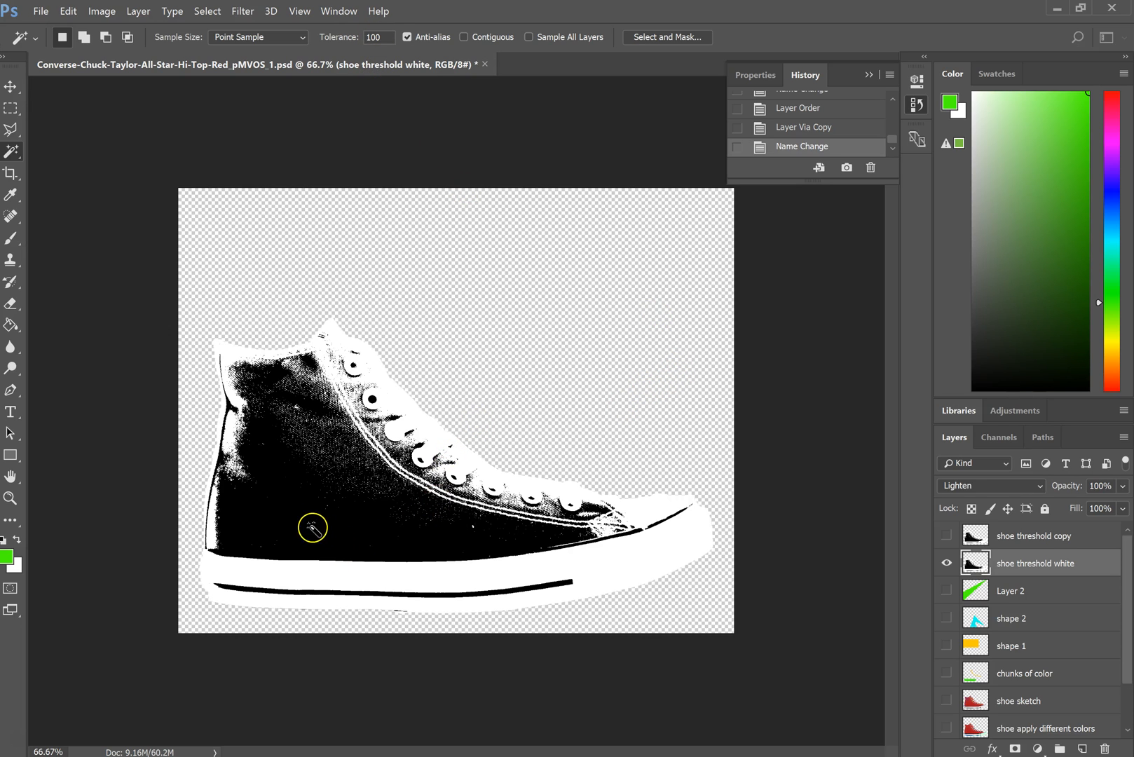
{"action": "left_click", "coordinate": [253, 523]}
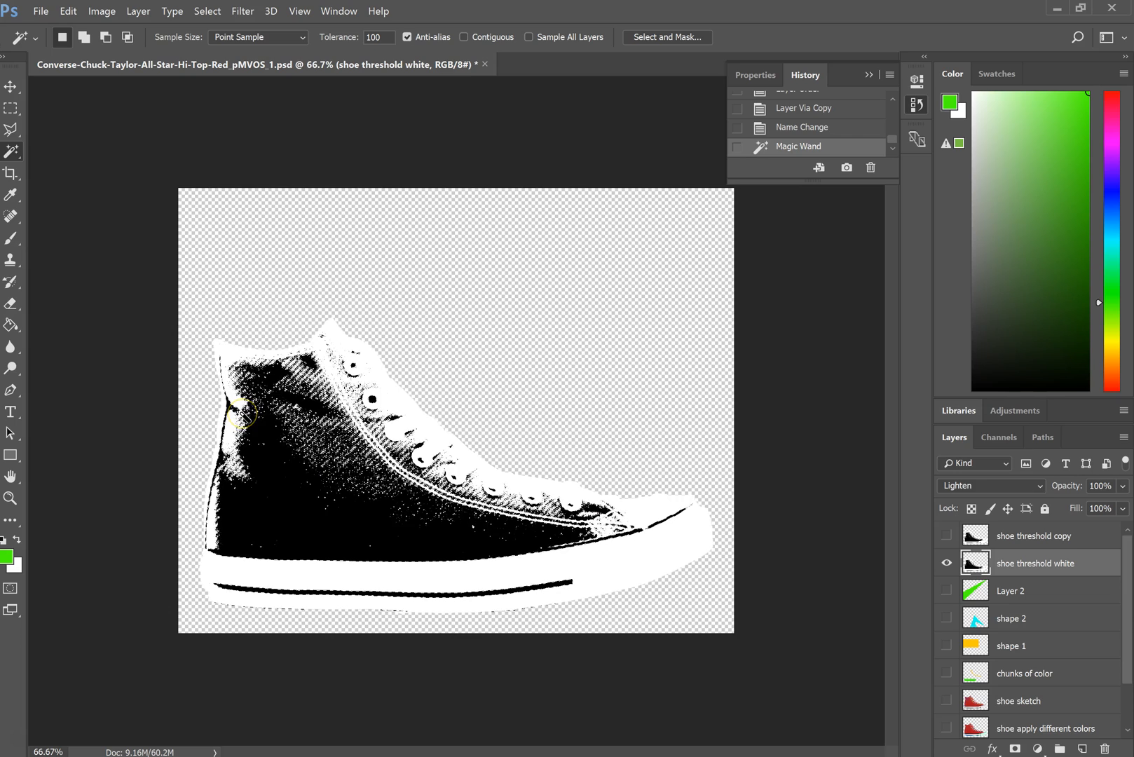
{"action": "key", "text": "Delete"}
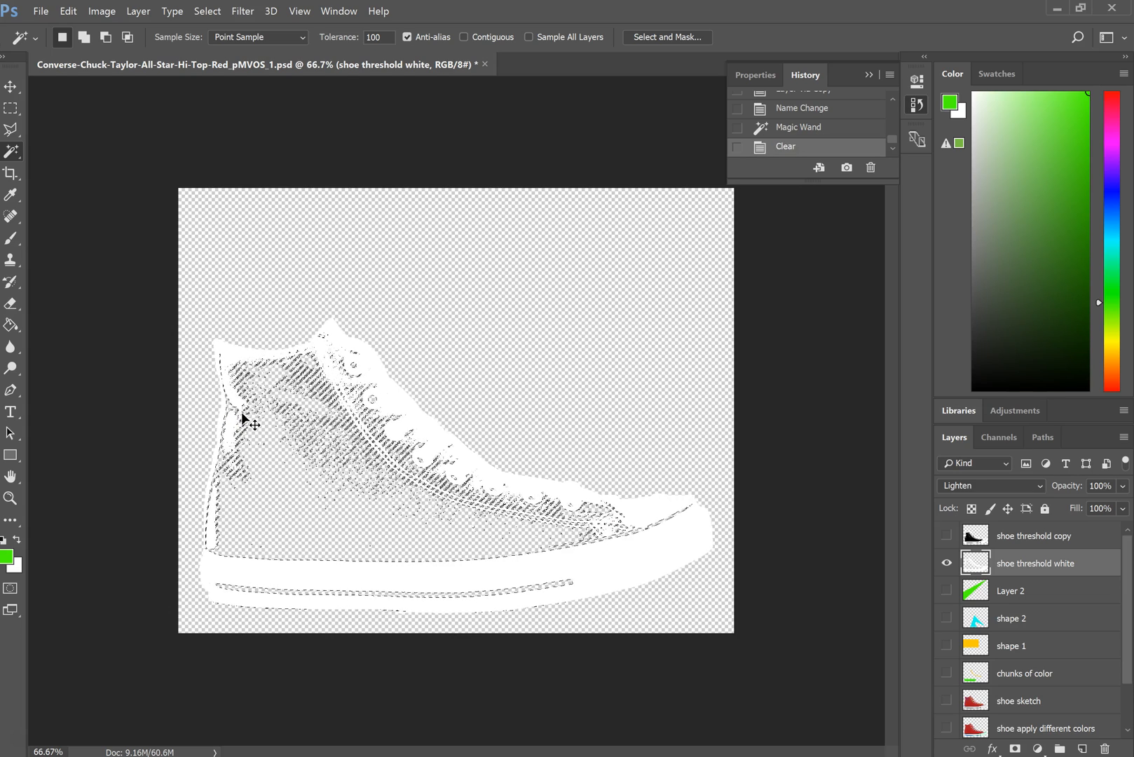
{"action": "key", "text": "ctrl+d"}
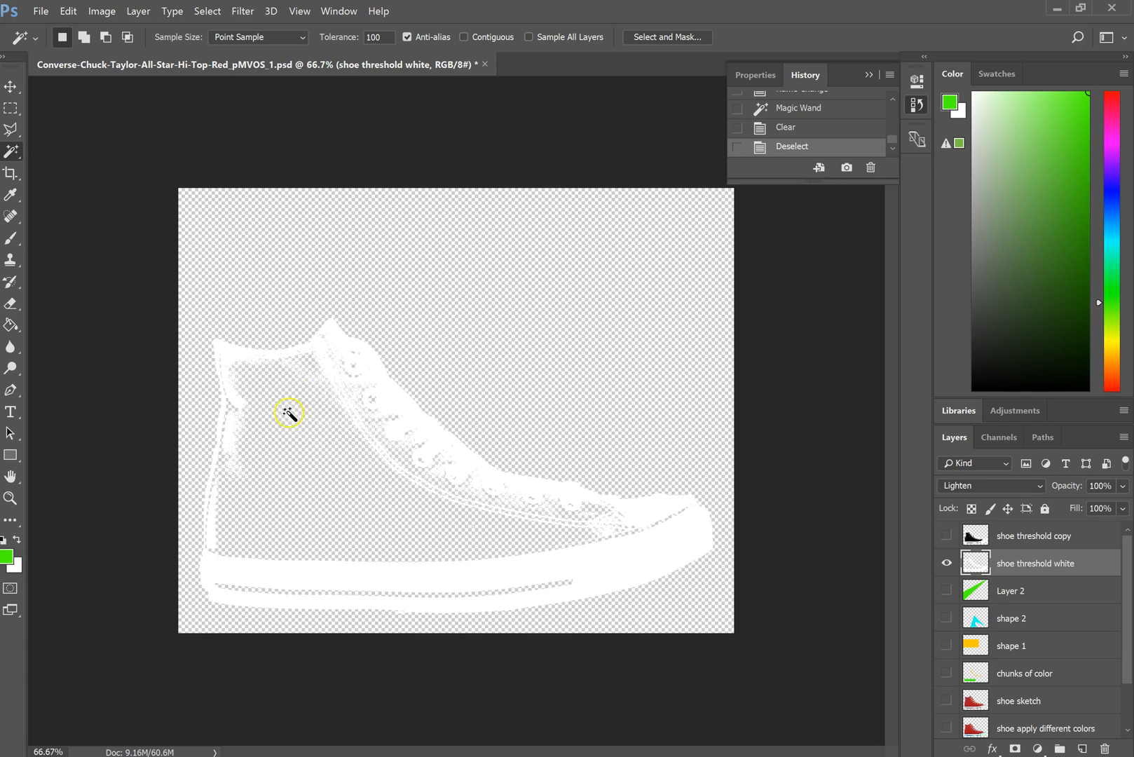
- Show the shoe threshold copy layer, delete its white areas with the Magic Wand, deselect, and hide the shoe threshold white layer
{"action": "left_click", "coordinate": [945, 537]}
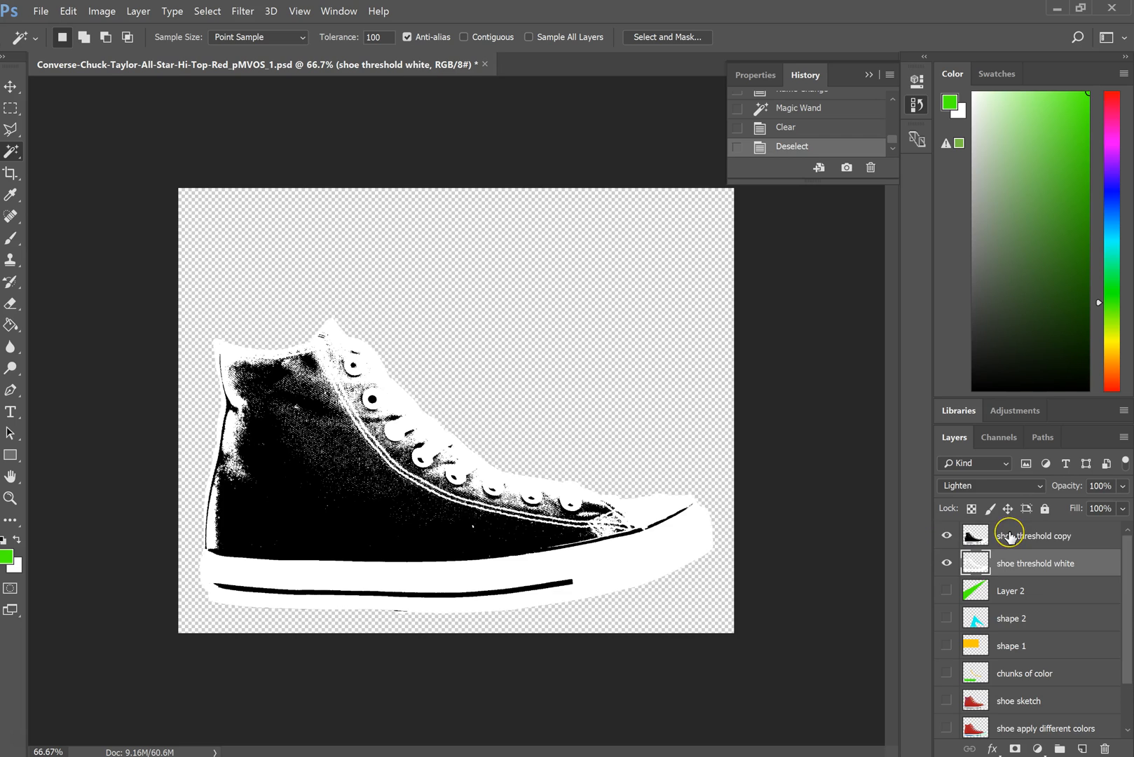
{"action": "left_click", "coordinate": [1009, 537]}
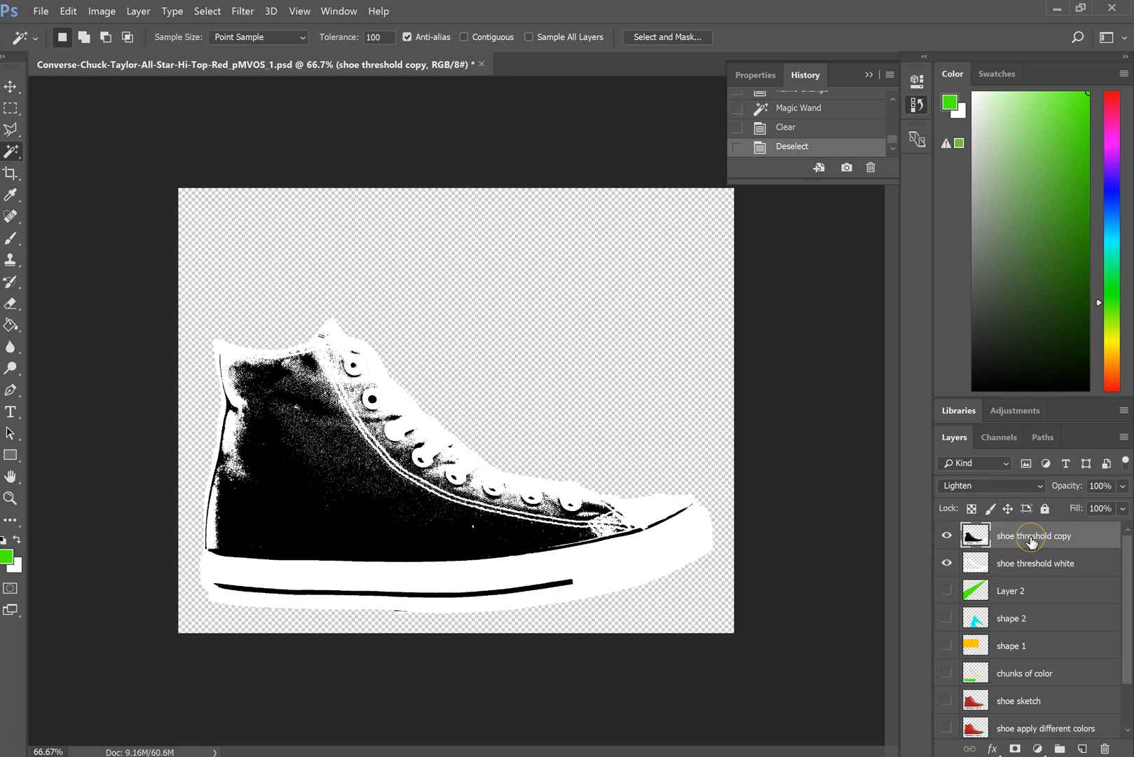
{"action": "left_click", "coordinate": [660, 553]}
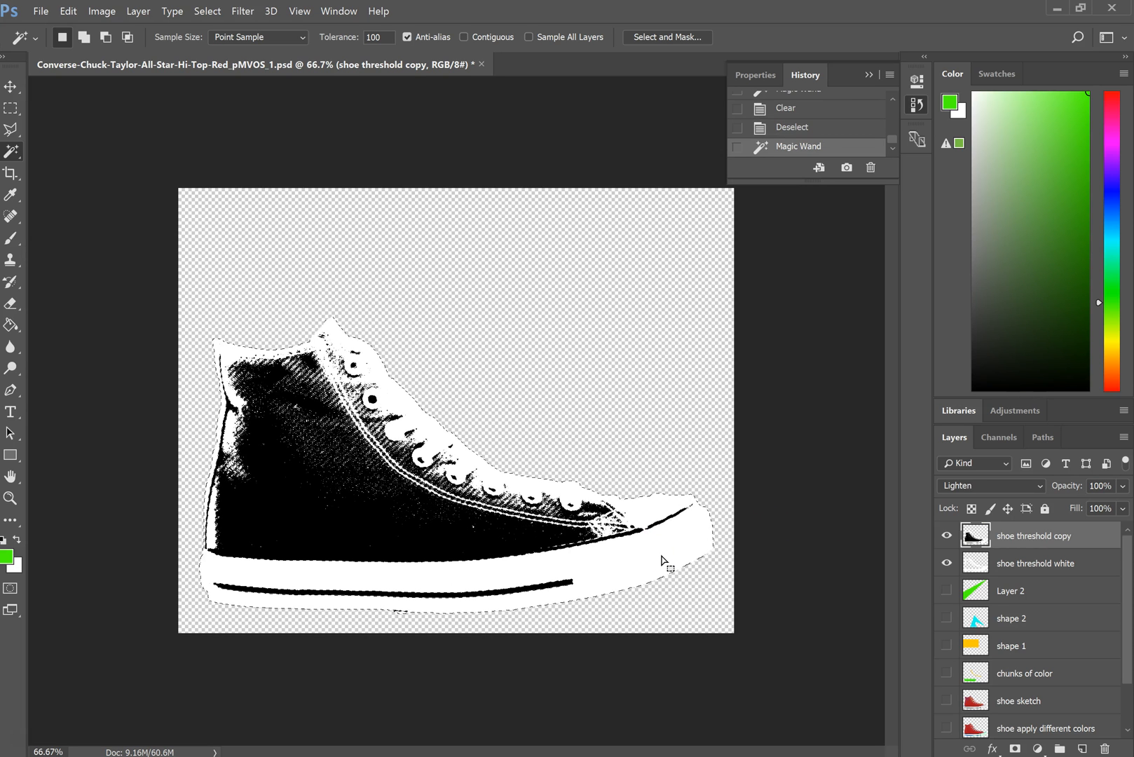
{"action": "key", "text": "Delete"}
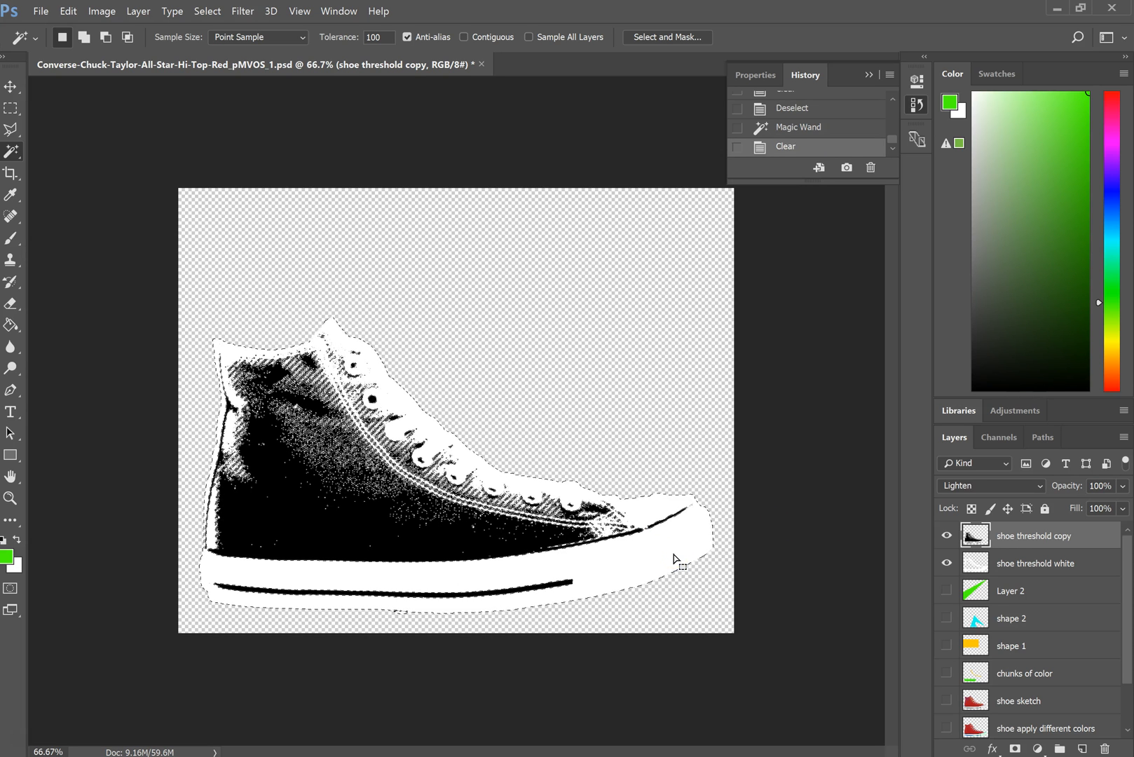
{"action": "key", "text": "ctrl+d"}
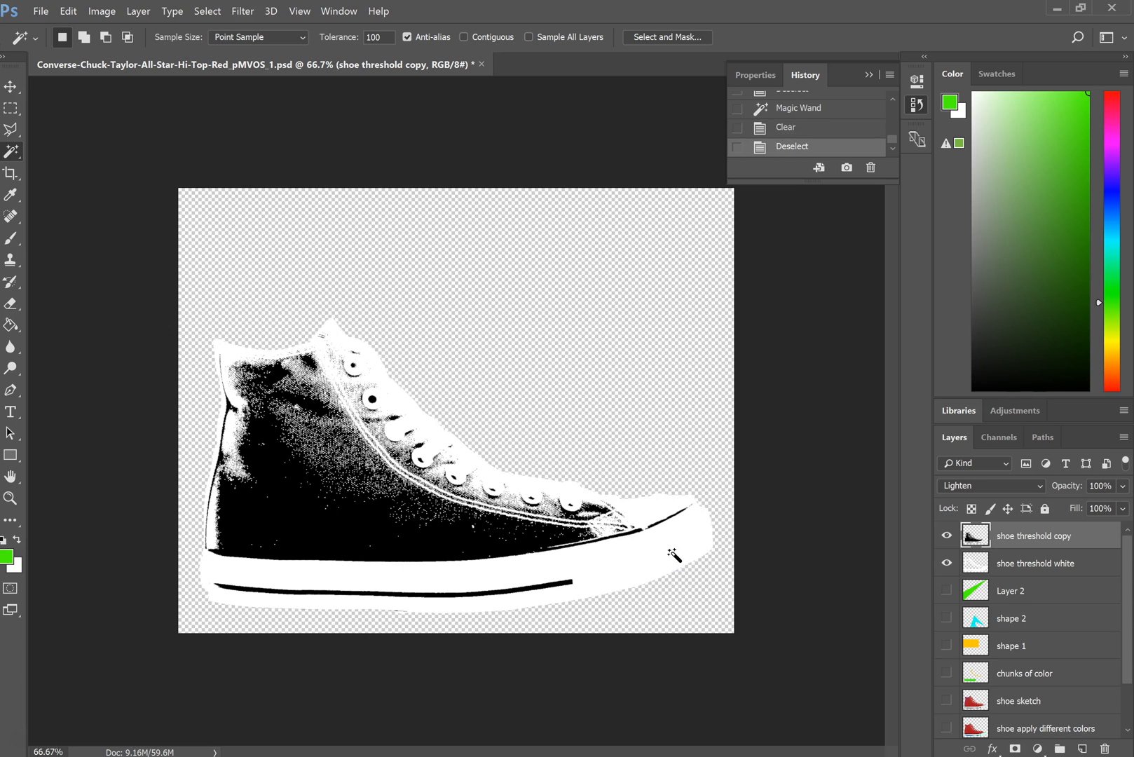
{"action": "left_click", "coordinate": [947, 564]}
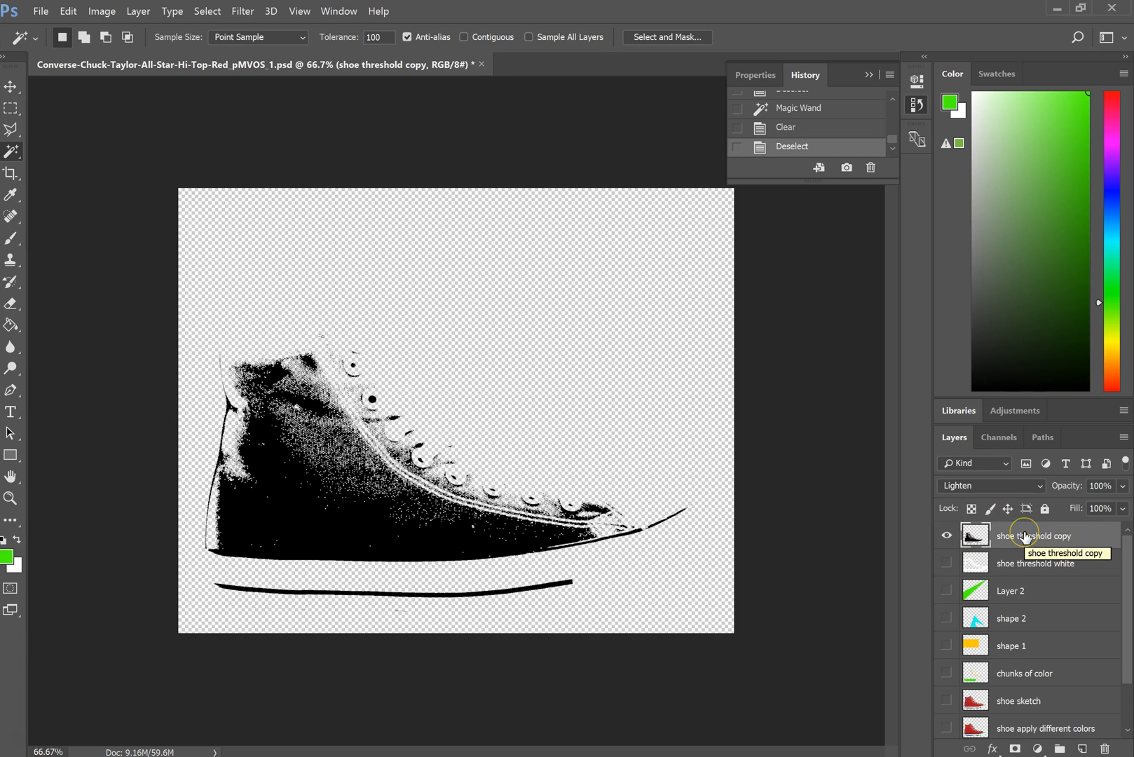
- Duplicate the black shoe threshold copy layer twice and hide all but the topmost duplicate
{"action": "key", "text": "ctrl+j"}
{"action": "key", "text": "ctrl+j"}
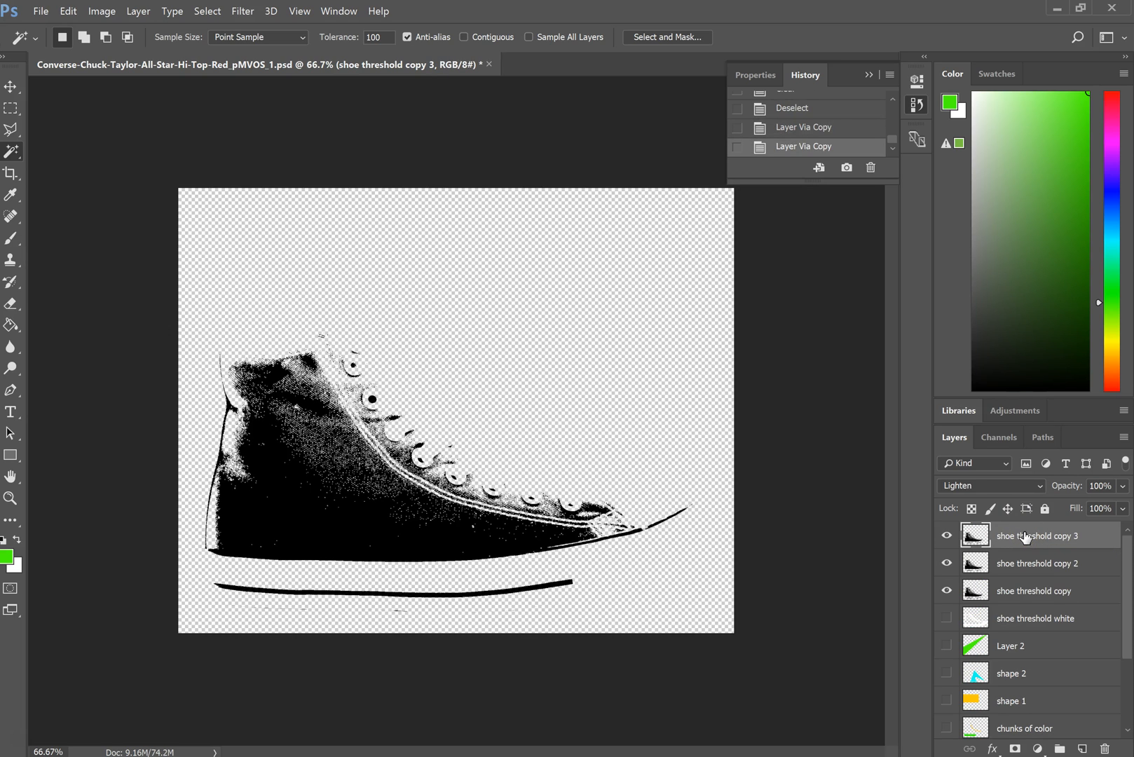
{"action": "left_click", "coordinate": [944, 562]}
{"action": "left_click", "coordinate": [946, 590]}
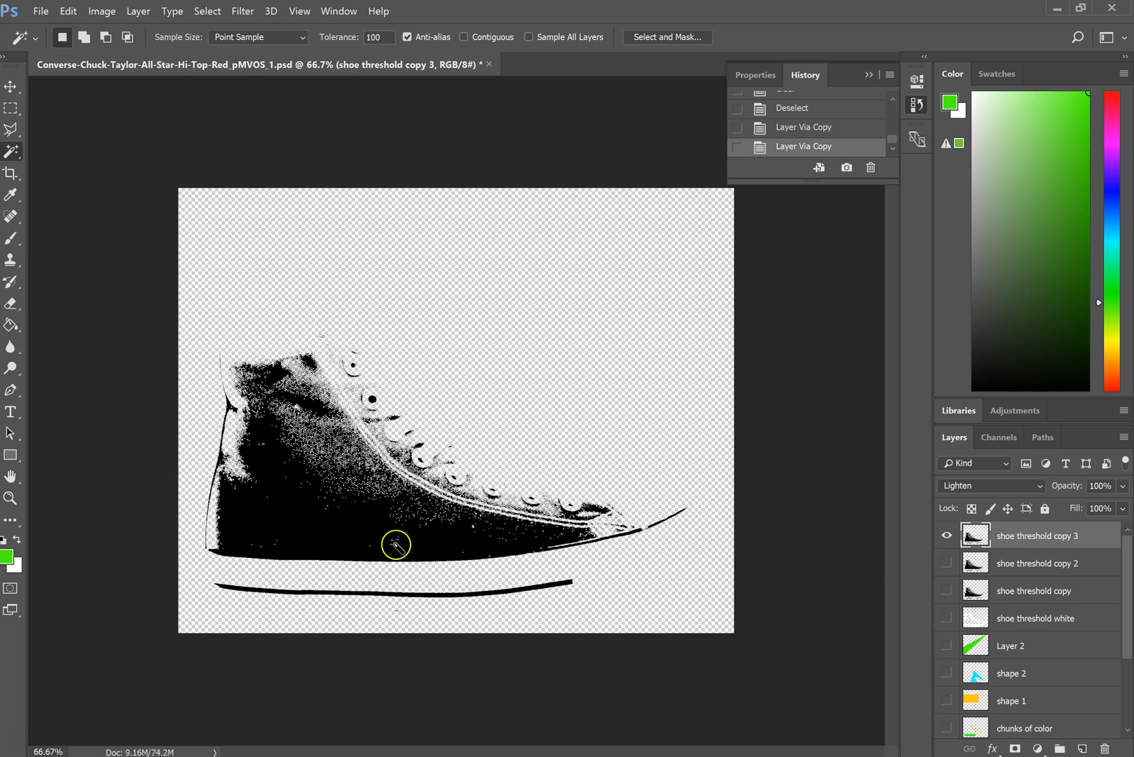
- Select the black areas of the shoe threshold copy 3 layer, fill them with red ff0000, and deselect
{"action": "left_click", "coordinate": [304, 522]}
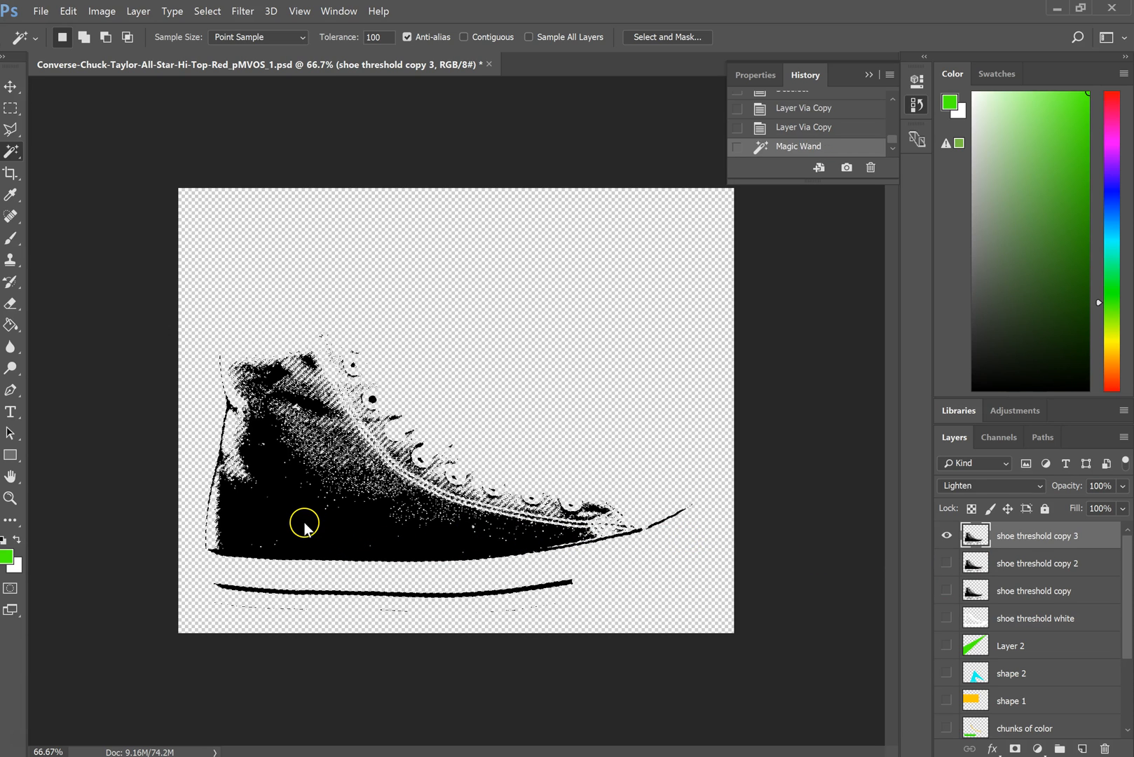
{"action": "left_click", "coordinate": [68, 10]}
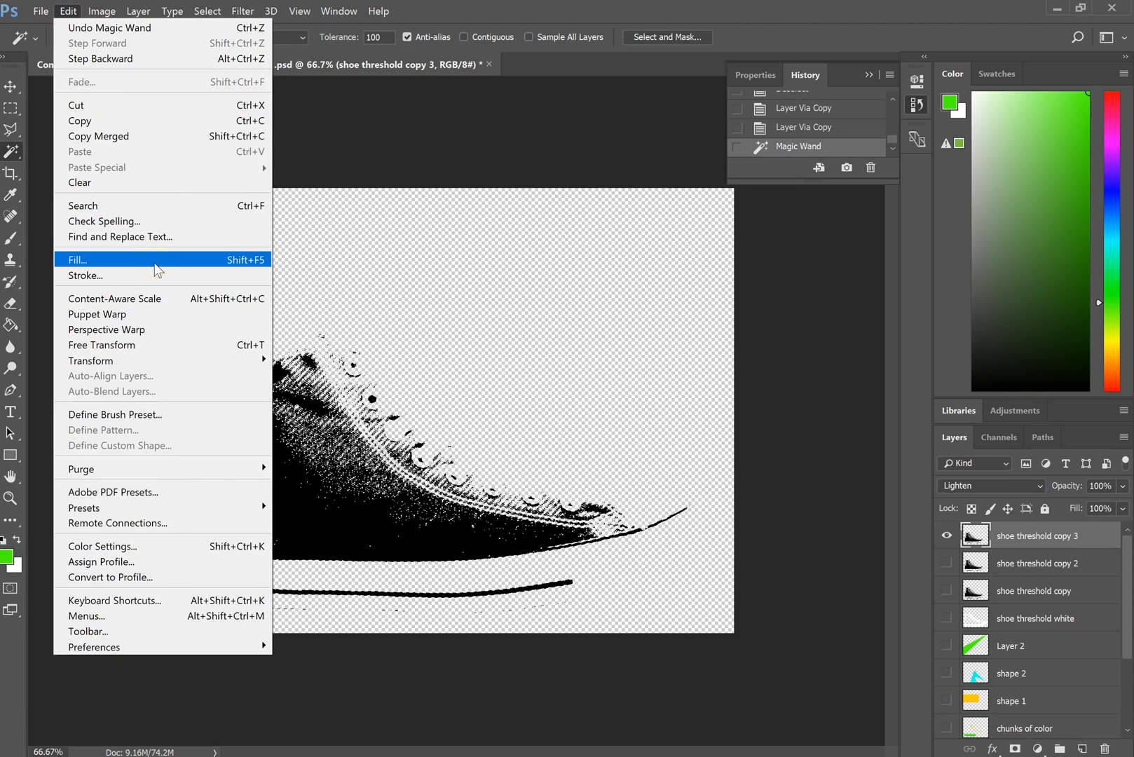
{"action": "left_click", "coordinate": [156, 267]}
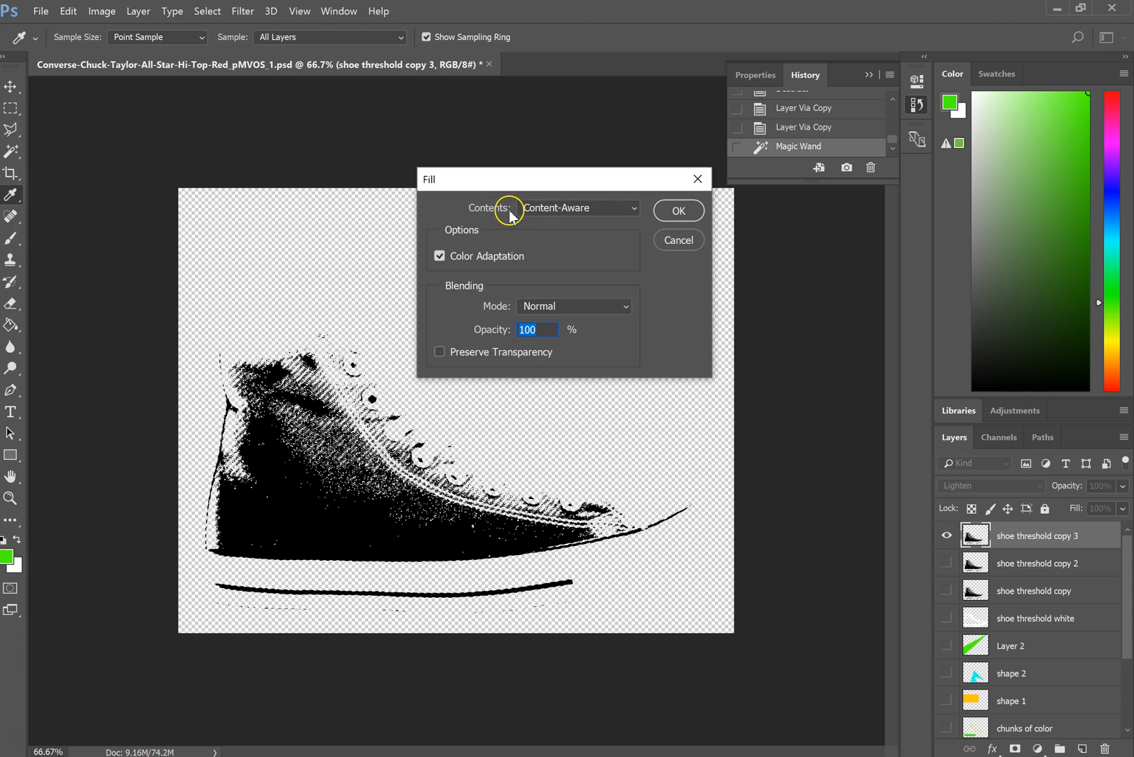
{"action": "left_click", "coordinate": [555, 207]}
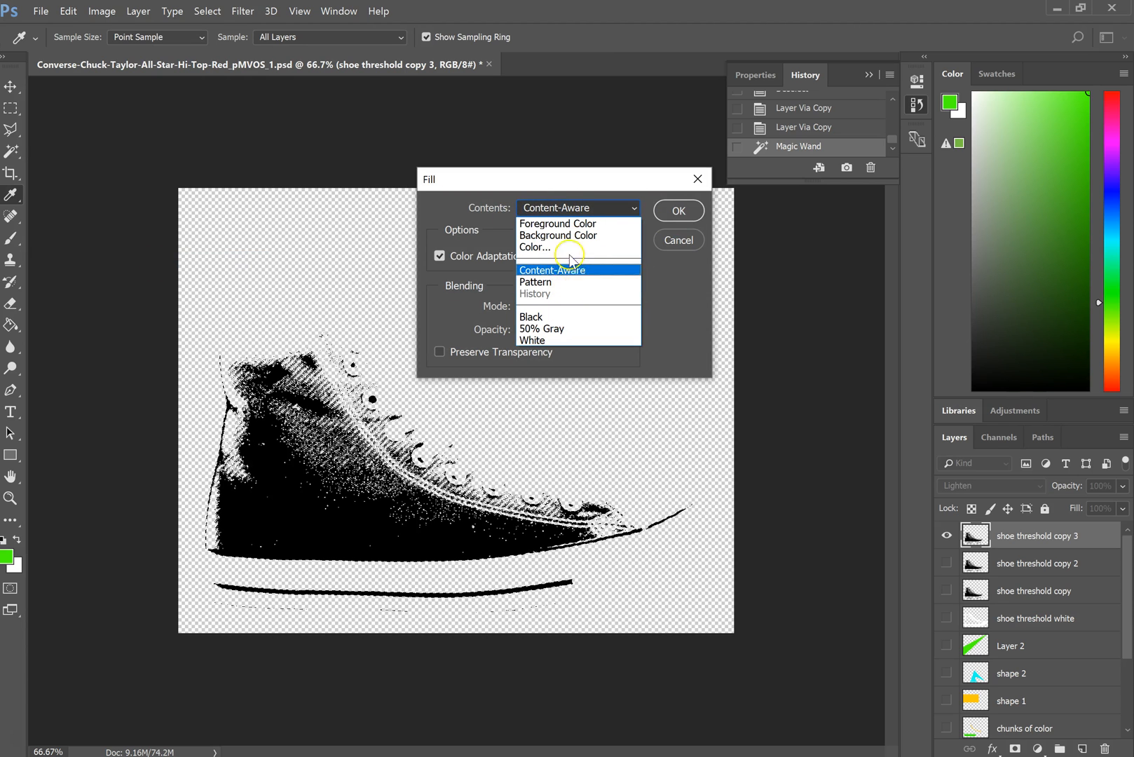
{"action": "left_click", "coordinate": [567, 249]}
{"action": "left_click_drag", "start_coordinate": [575, 204], "coordinate": [576, 182]}
{"action": "left_click", "coordinate": [561, 185]}
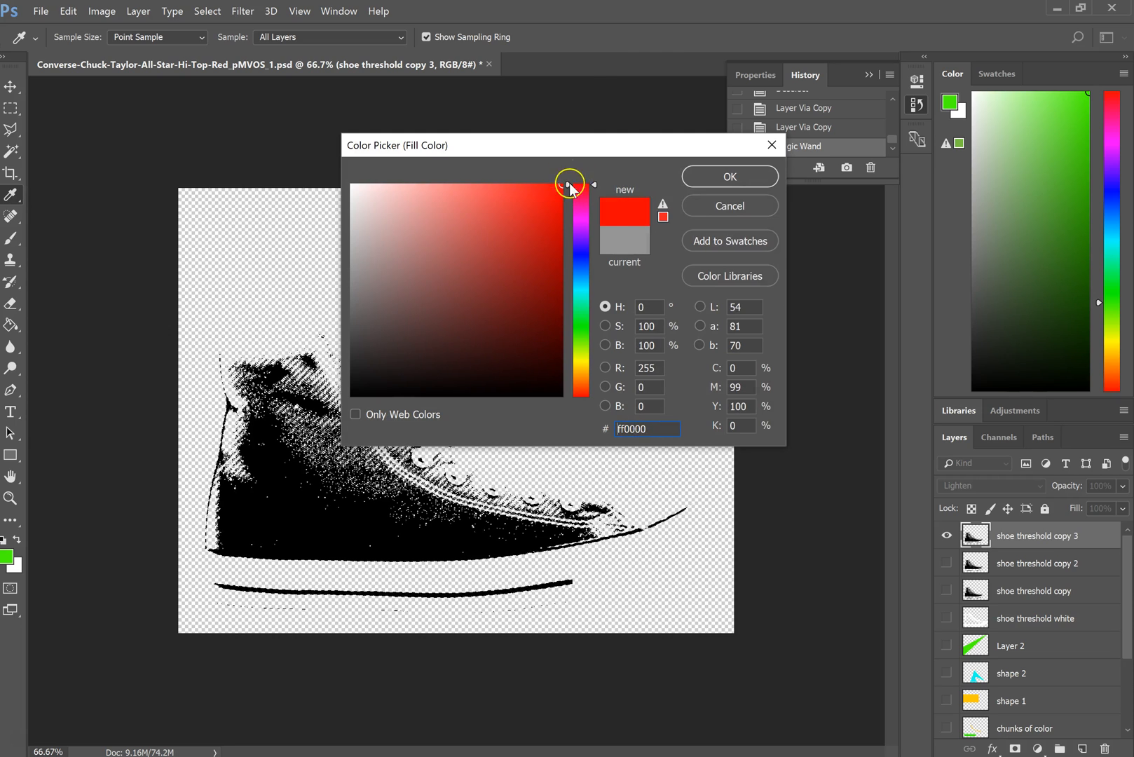
{"action": "left_click", "coordinate": [711, 175]}
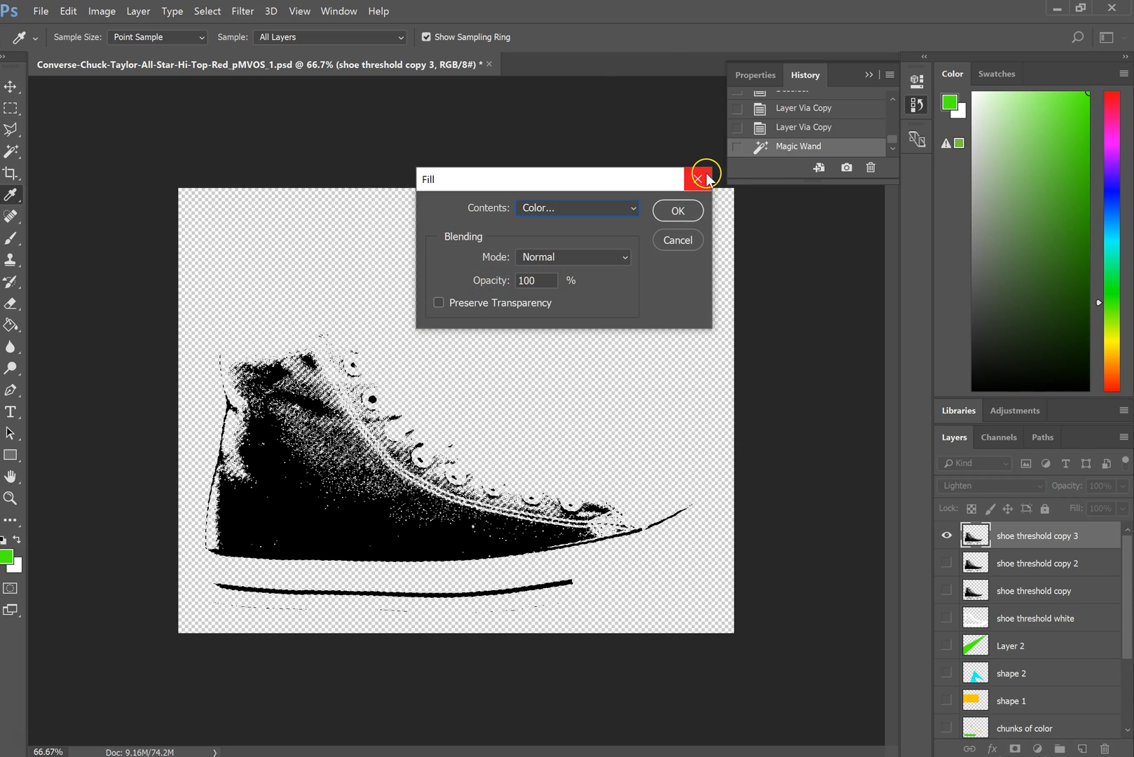
{"action": "left_click", "coordinate": [672, 212]}
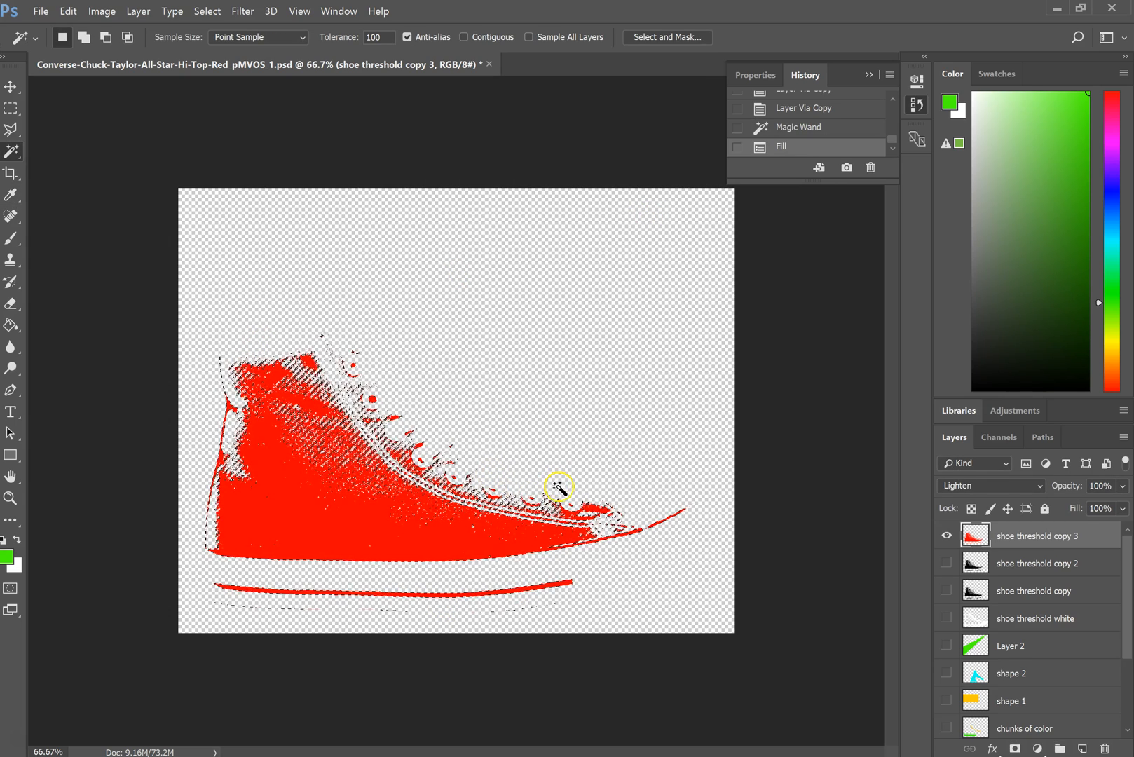
{"action": "key", "text": "ctrl+d"}
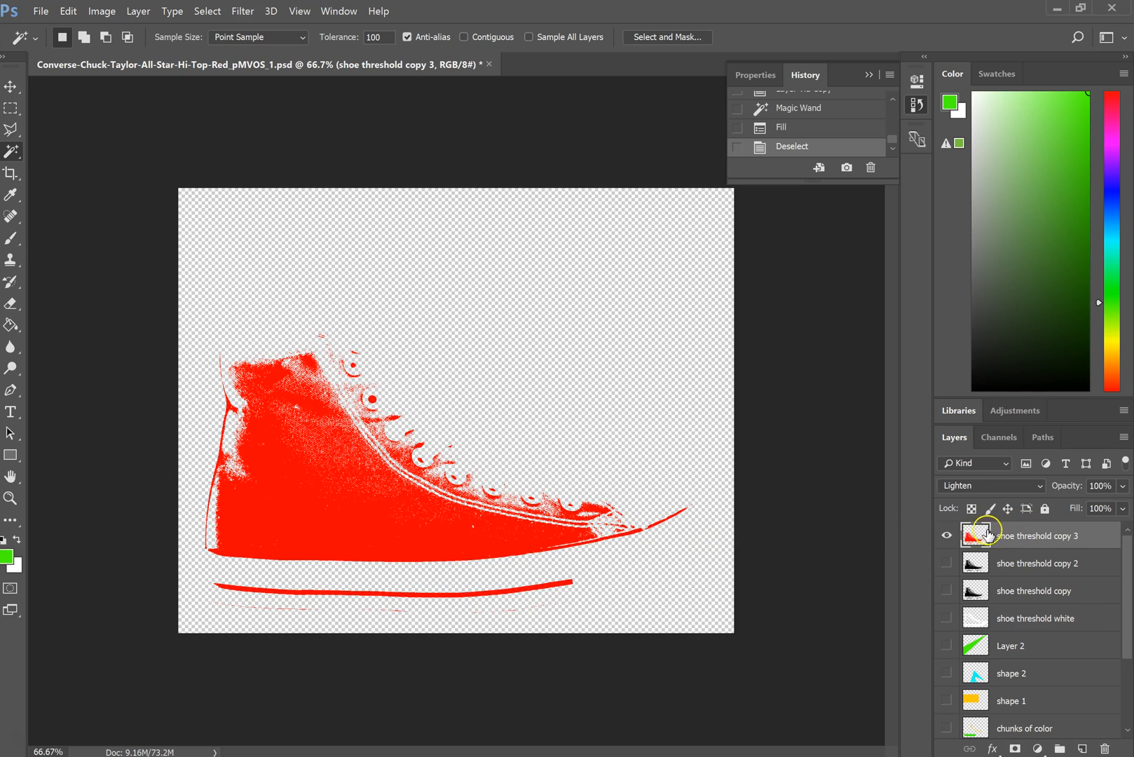
- Hide the red shoe layer, then show and activate the shoe threshold copy 2 layer
{"action": "left_click", "coordinate": [946, 542]}
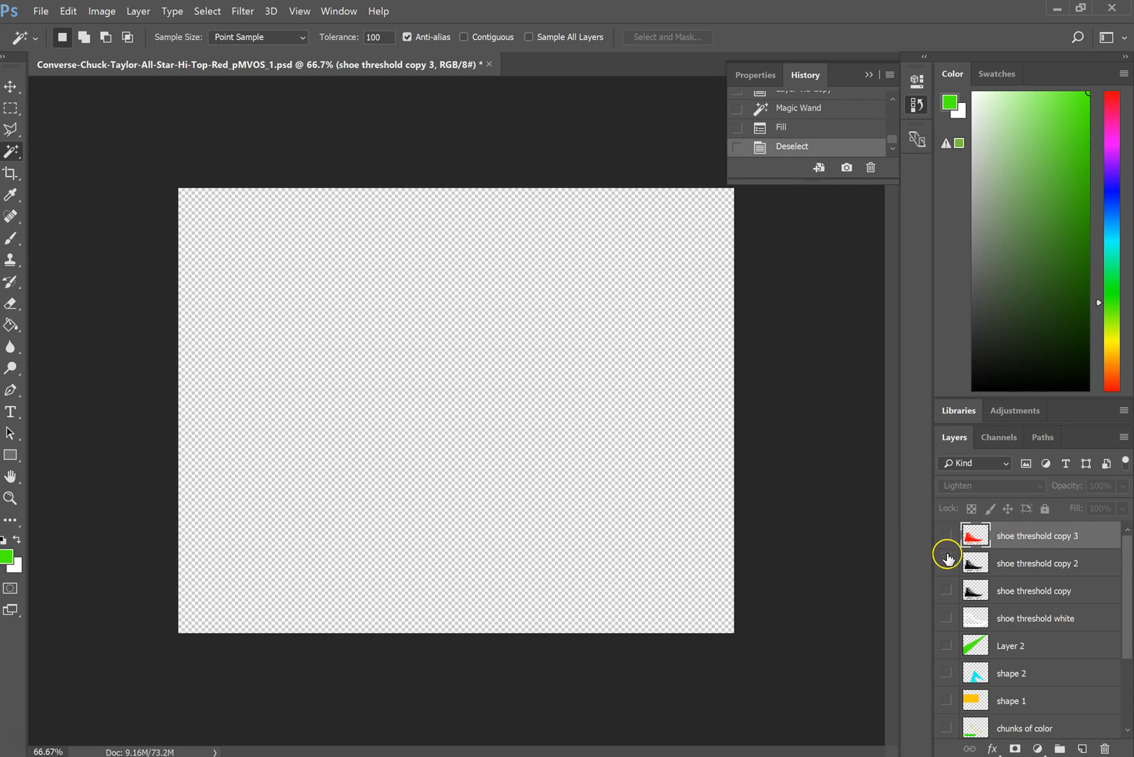
{"action": "left_click", "coordinate": [945, 562]}
{"action": "left_click", "coordinate": [977, 562]}
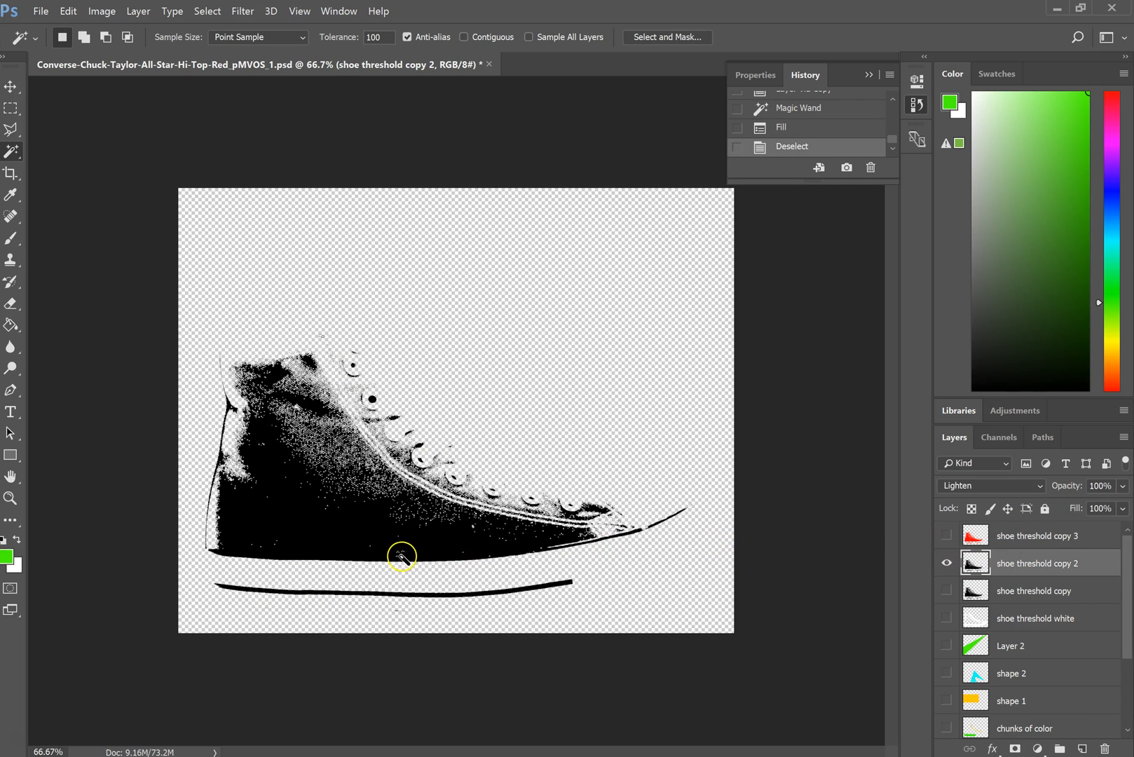
- Select the black areas of the shoe threshold copy 2 layer, fill them with green 00ff06, and deselect
{"action": "left_click", "coordinate": [303, 523]}
{"action": "left_click", "coordinate": [103, 11]}
{"action": "mouse_move", "coordinate": [64, 15]}
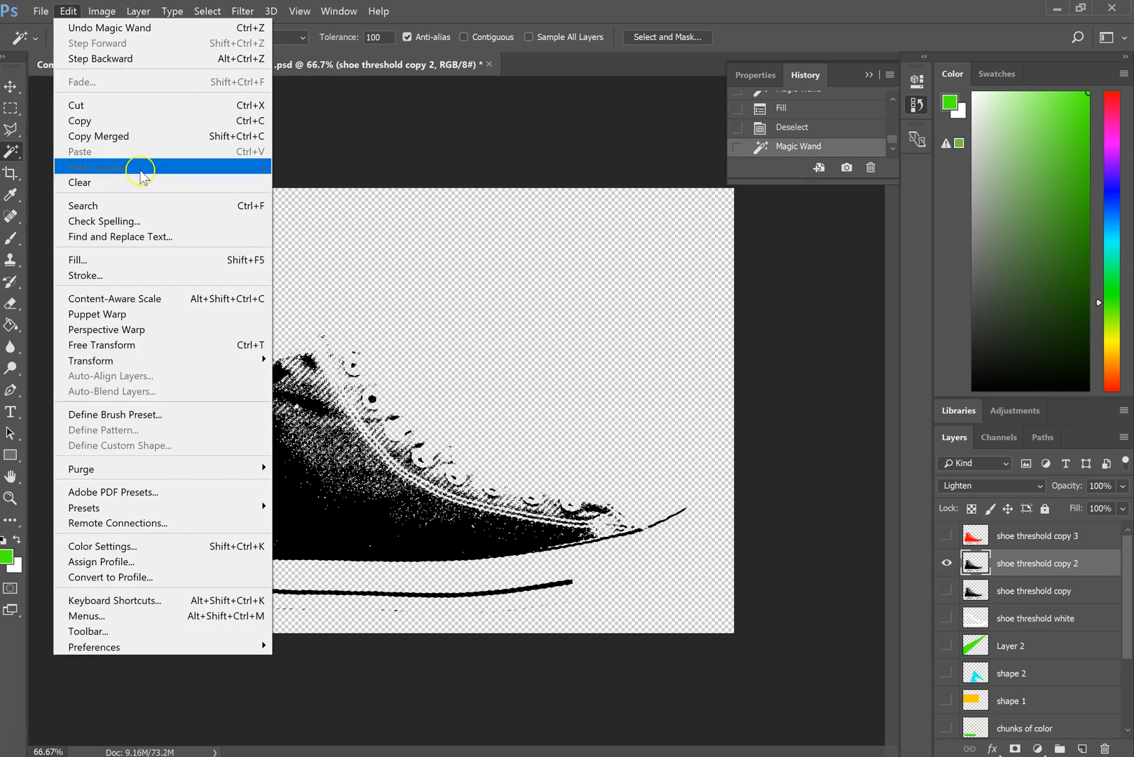
{"action": "left_click", "coordinate": [144, 260]}
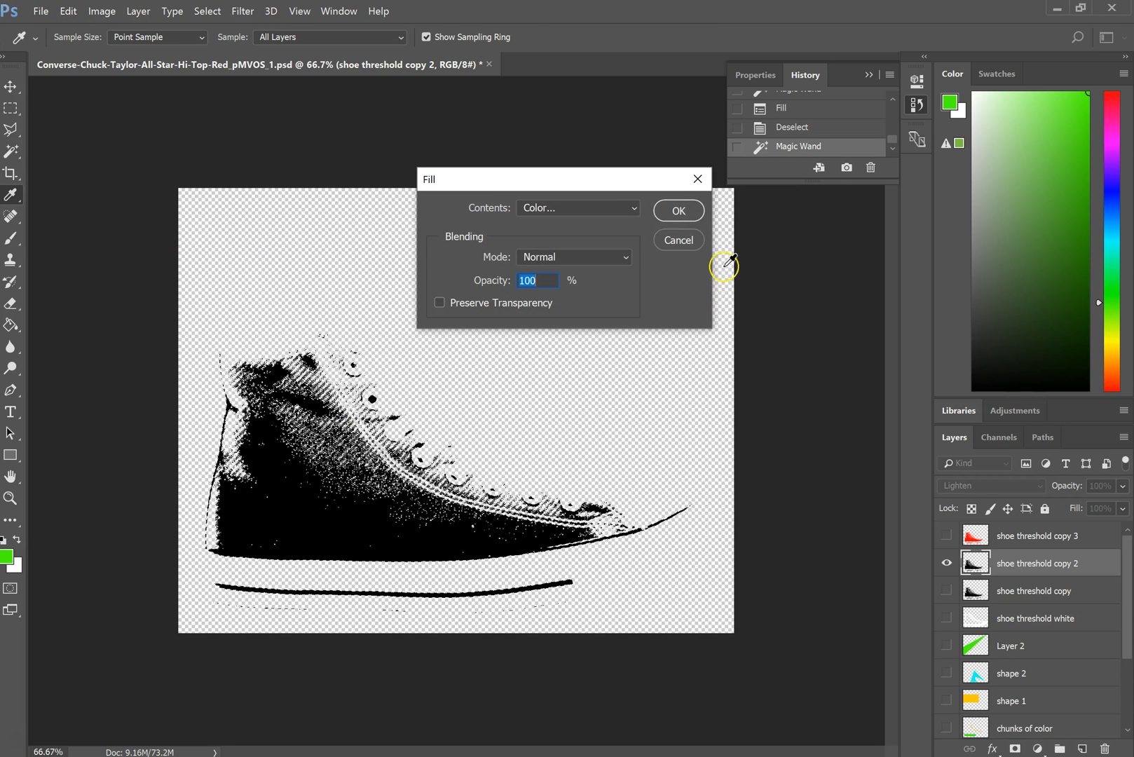
{"action": "left_click", "coordinate": [623, 209]}
{"action": "left_click", "coordinate": [612, 245]}
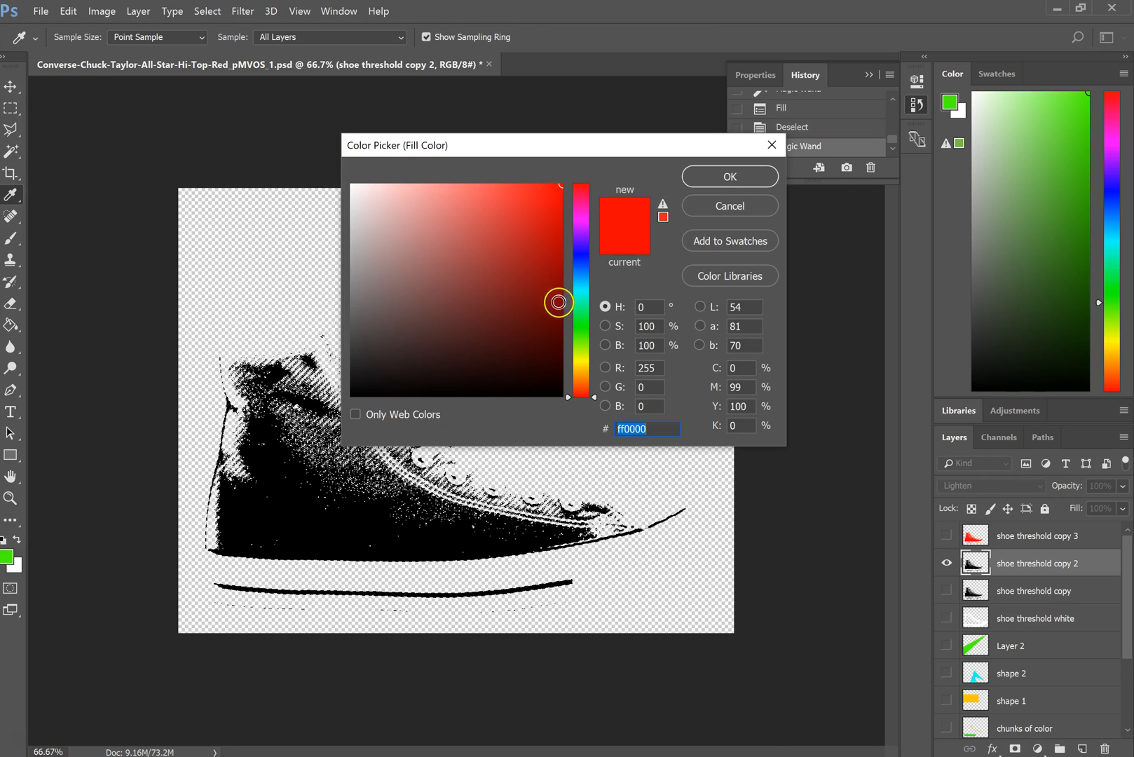
{"action": "left_click", "coordinate": [586, 326]}
{"action": "left_click_drag", "start_coordinate": [586, 326], "coordinate": [587, 324]}
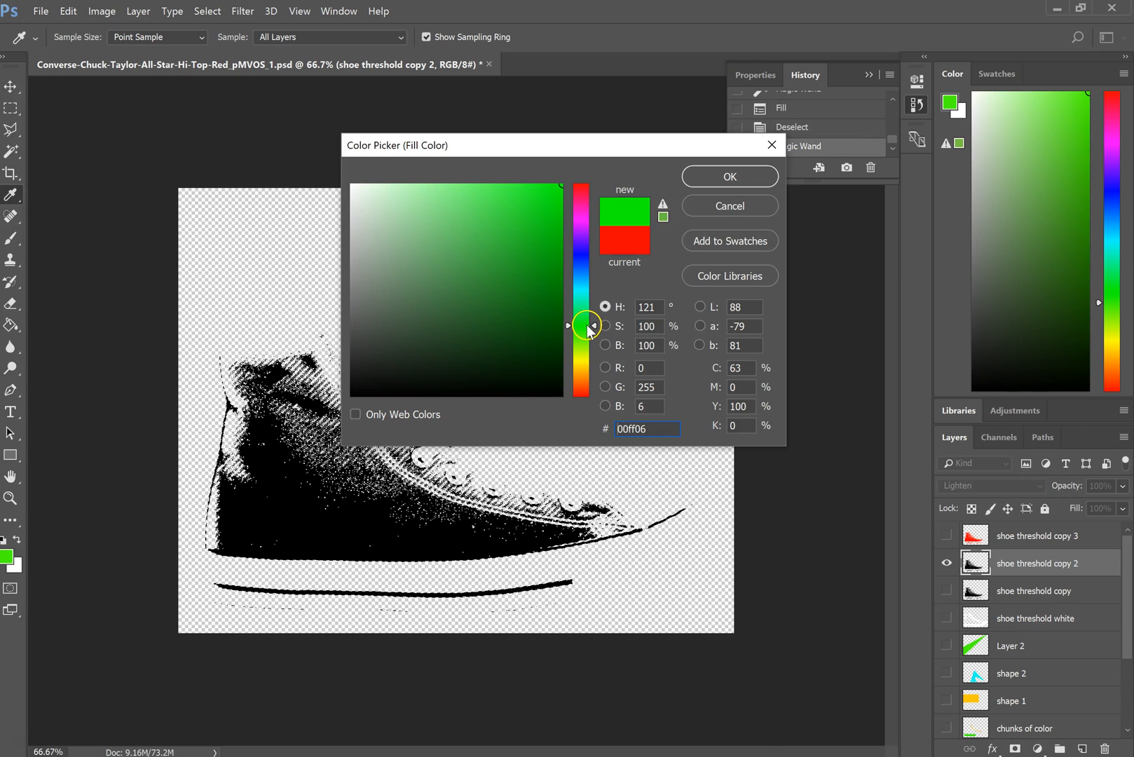
{"action": "left_click", "coordinate": [729, 177]}
{"action": "left_click", "coordinate": [678, 210]}
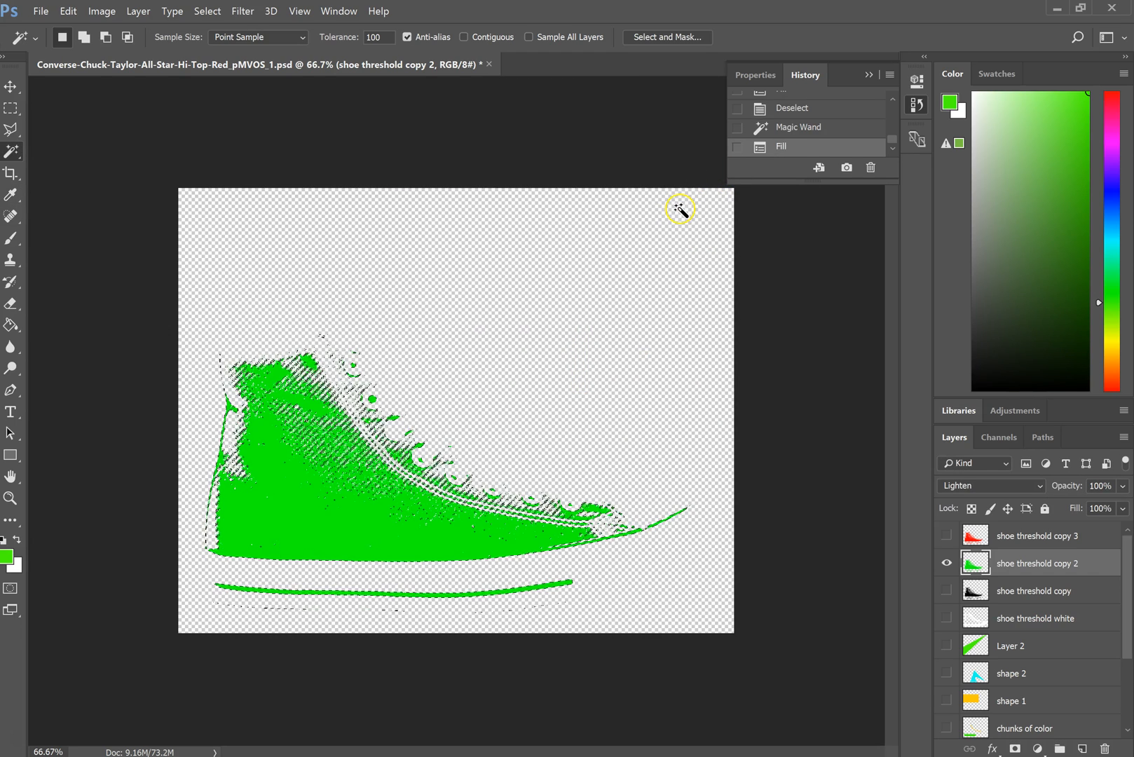
{"action": "key", "text": "ctrl+d"}
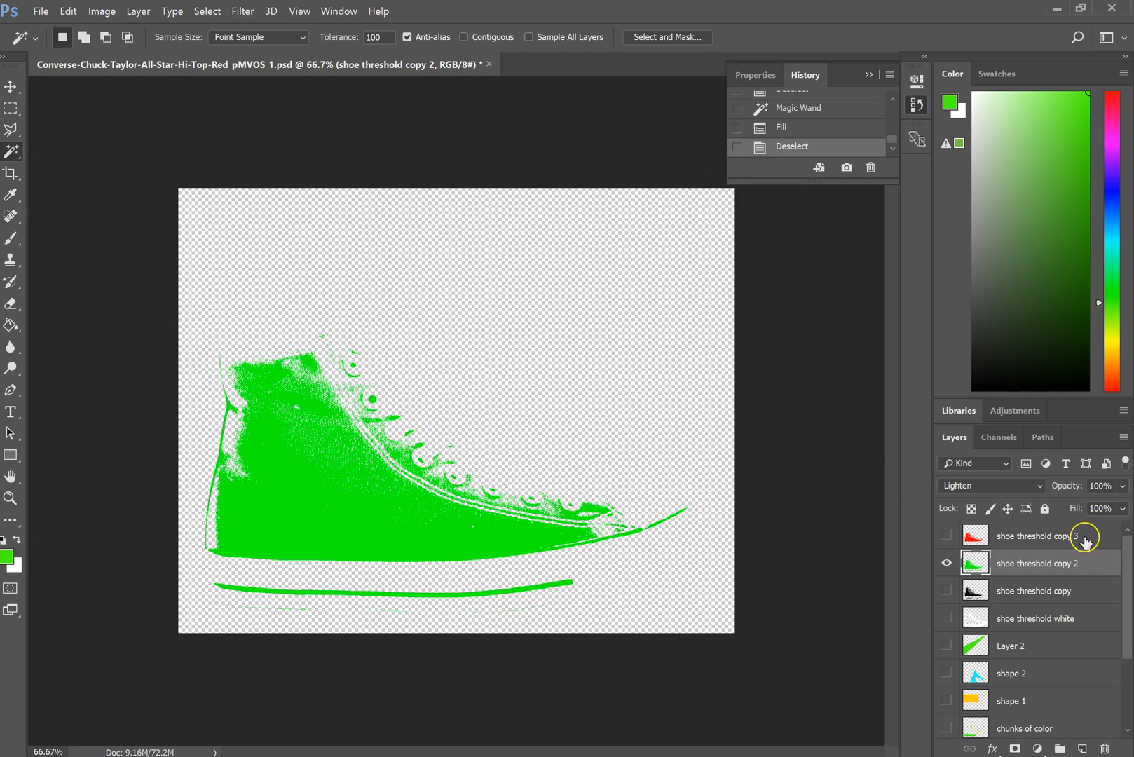
- Show the black shoe threshold copy layer and the red shoe threshold copy 3 layer together with the green one
{"action": "left_click", "coordinate": [945, 590]}
{"action": "left_click", "coordinate": [945, 536]}
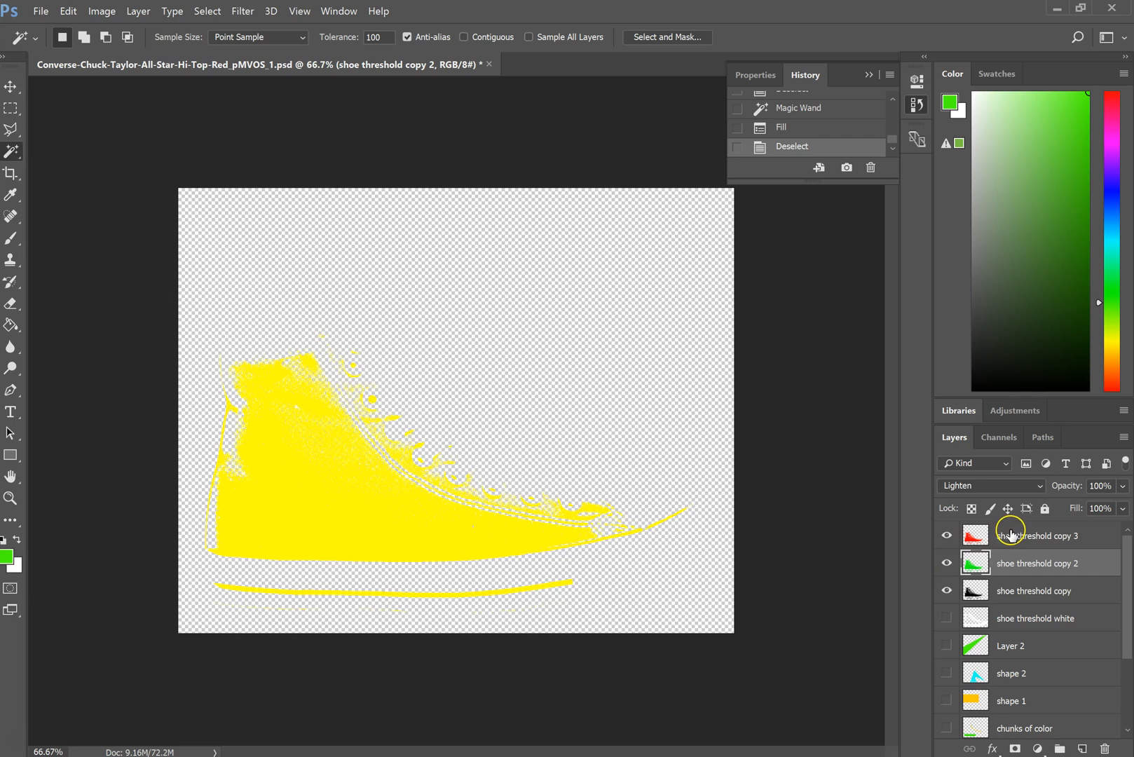
- Nudge the red shoe threshold copy 3 layer slightly right and up to offset it from the green layer
{"action": "left_click", "coordinate": [11, 87]}
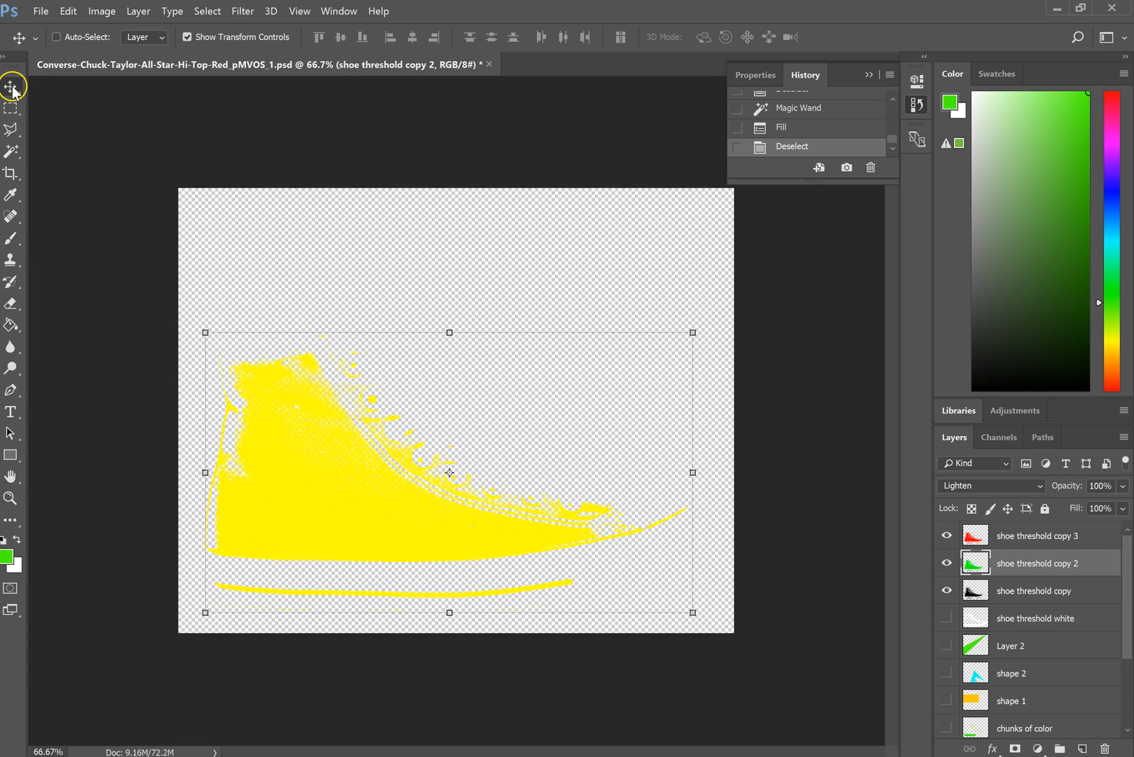
{"action": "left_click", "coordinate": [1023, 538]}
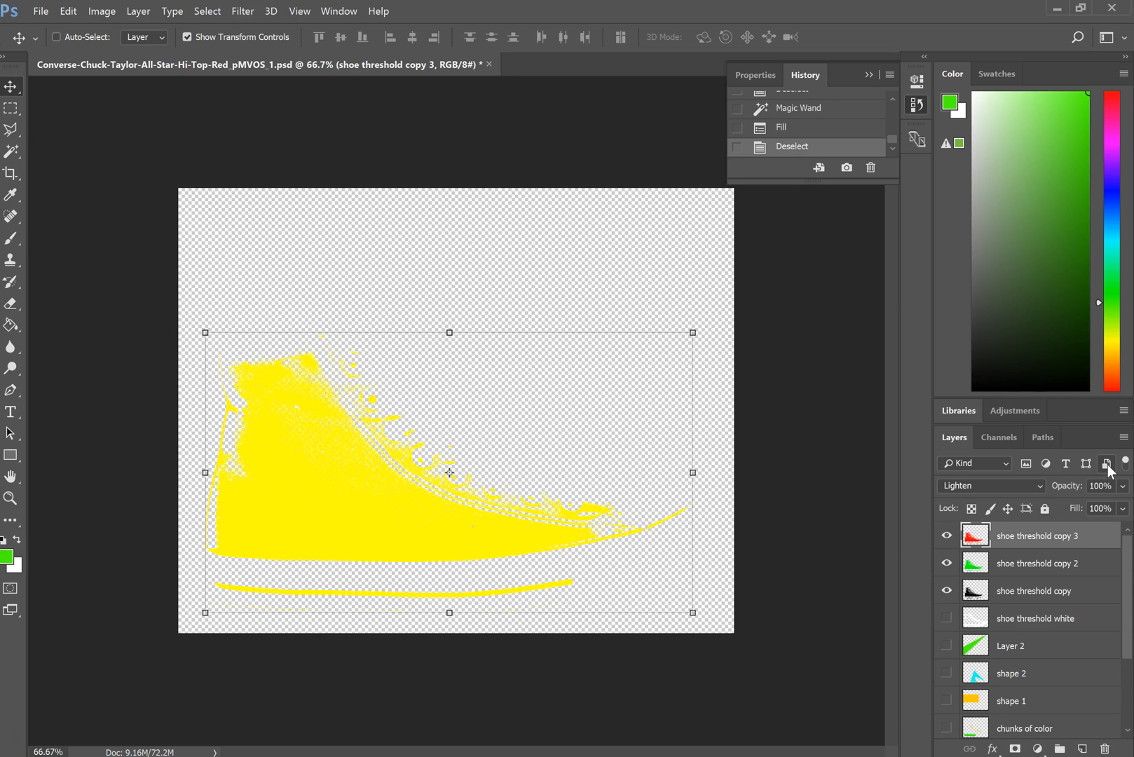
{"action": "key", "text": "Right"}
{"action": "key", "text": "Right"}
{"action": "key", "text": "Right"}
{"action": "key", "text": "Right"}
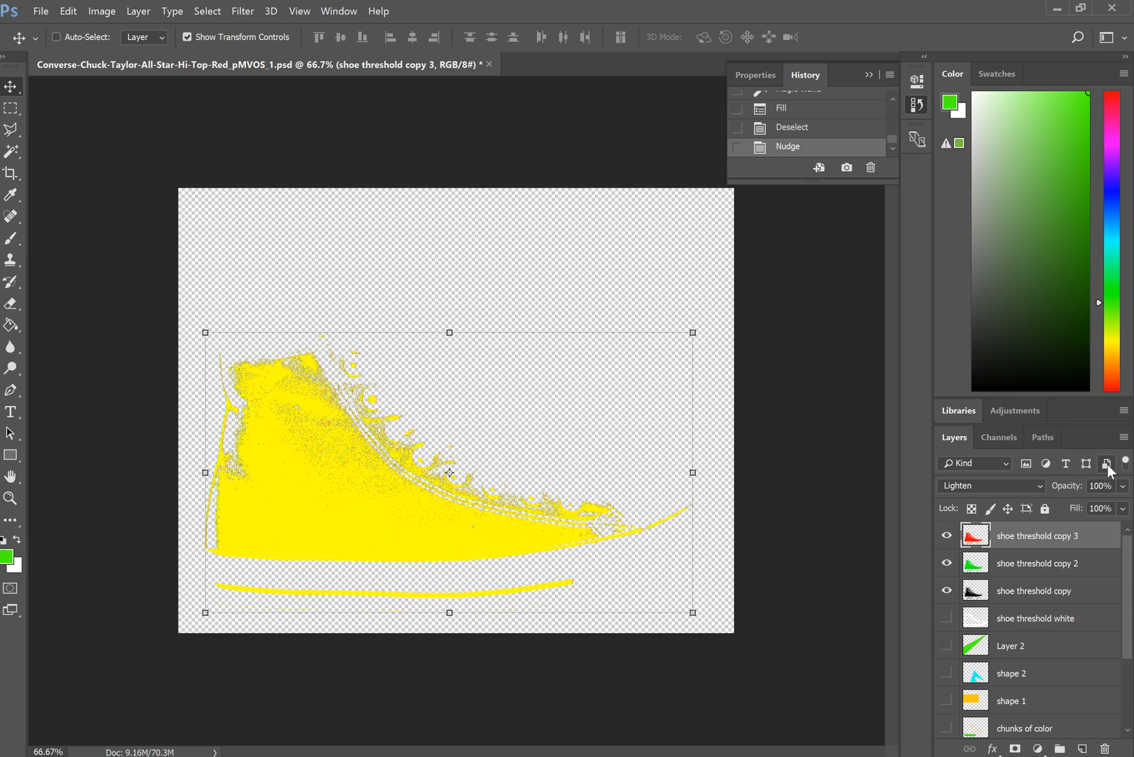
{"action": "key", "text": "Right"}
{"action": "key", "text": "Right"}
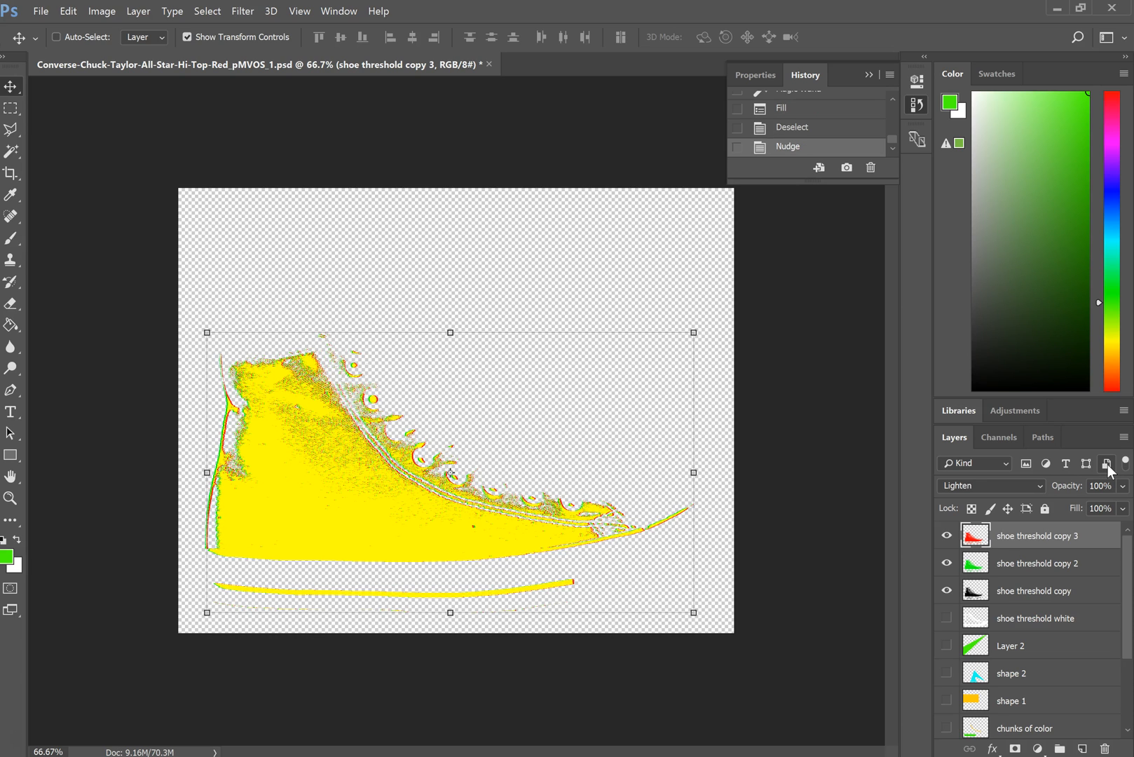
{"action": "key", "text": "Up"}
{"action": "key", "text": "Up"}
{"action": "key", "text": "Up"}
{"action": "key", "text": "Up"}
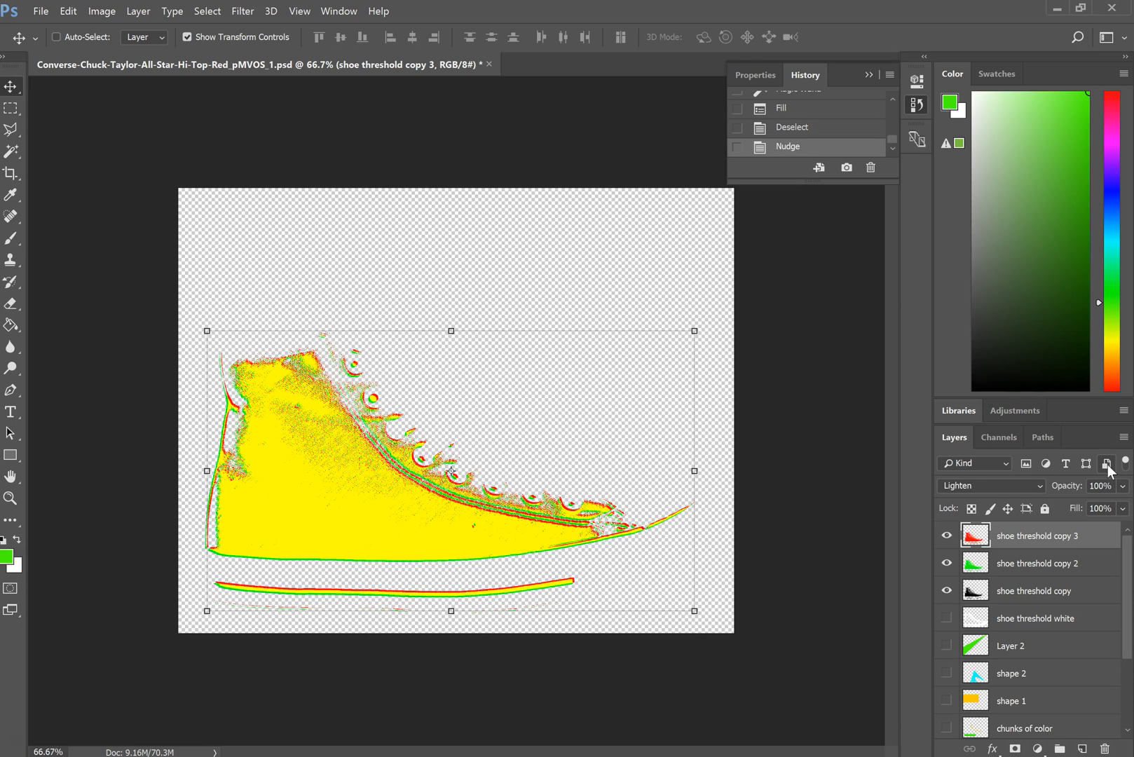
{"action": "key", "text": "Up"}
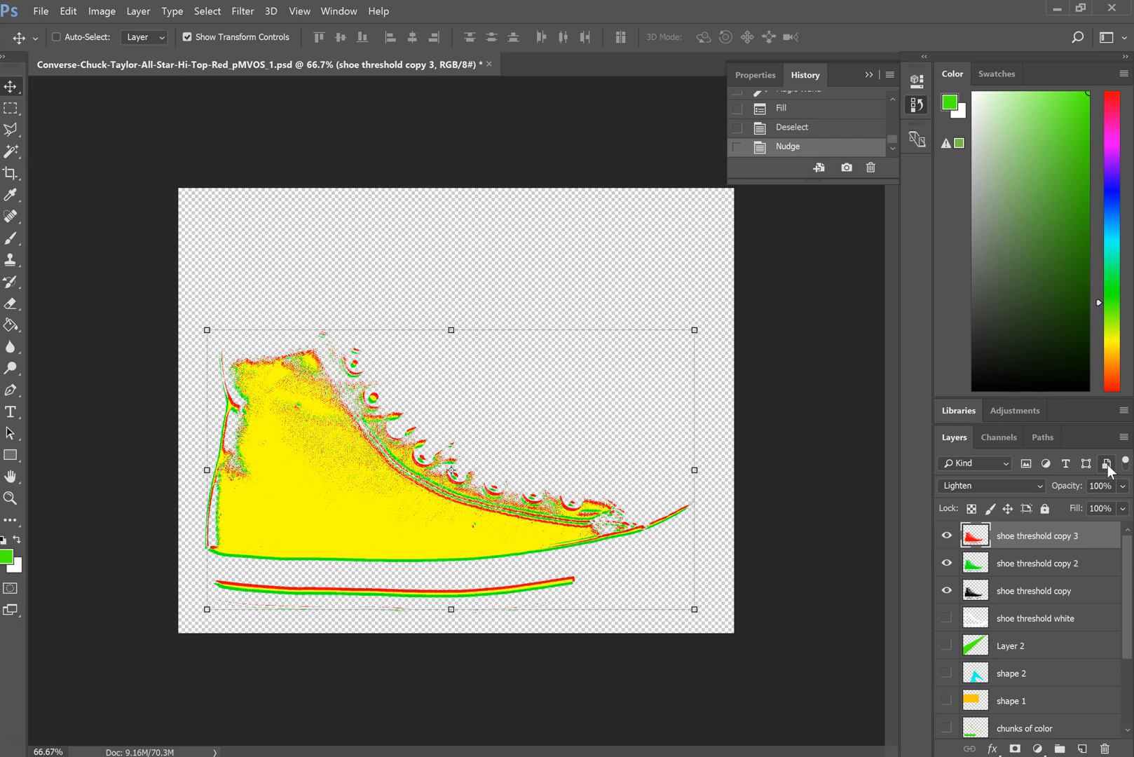
- Nudge the black shoe threshold copy layer slightly left and up so it offsets from the red and green layers
{"action": "left_click", "coordinate": [1006, 562]}
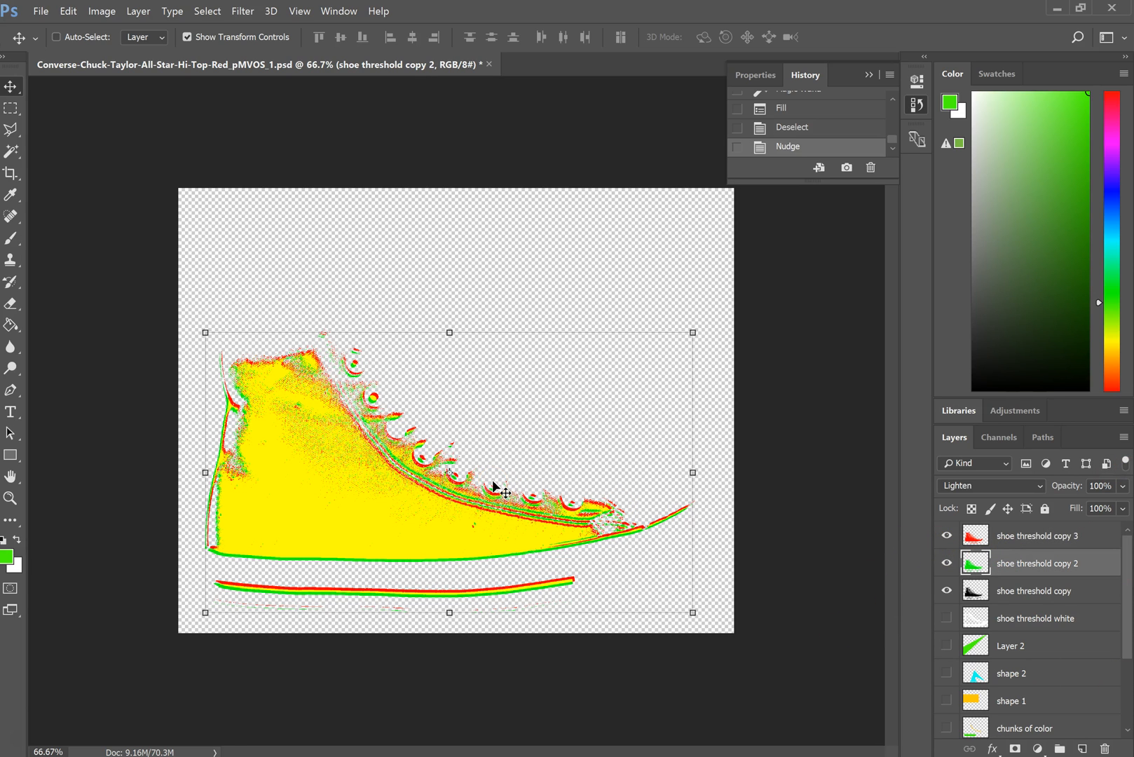
{"action": "left_click", "coordinate": [1017, 593]}
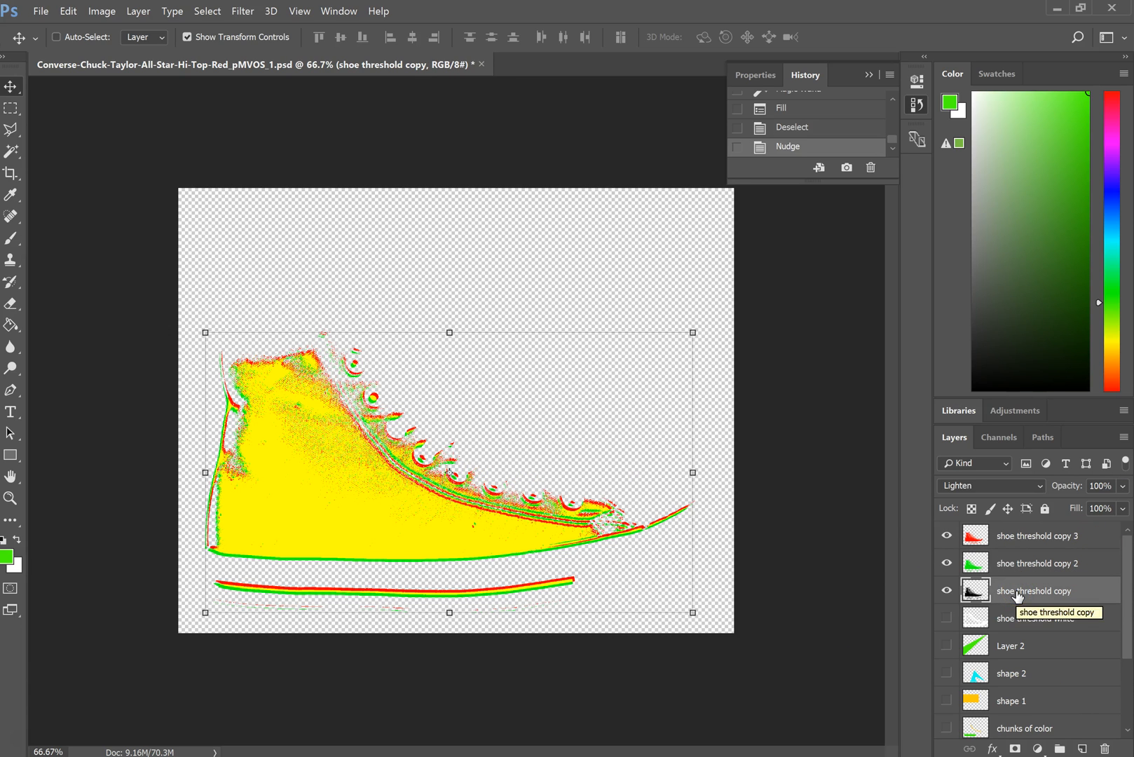
{"action": "key", "text": "Left"}
{"action": "key", "text": "Left"}
{"action": "key", "text": "Left"}
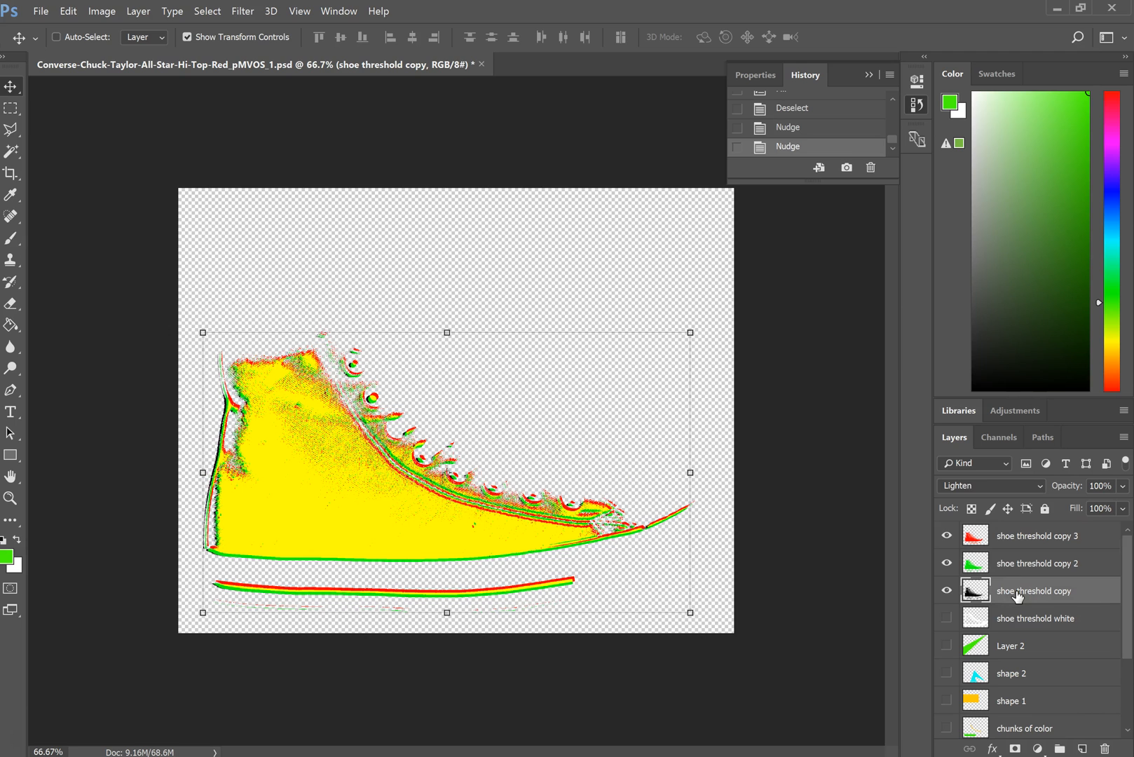
{"action": "key", "text": "Up"}
{"action": "key", "text": "Up"}
{"action": "key", "text": "Up"}
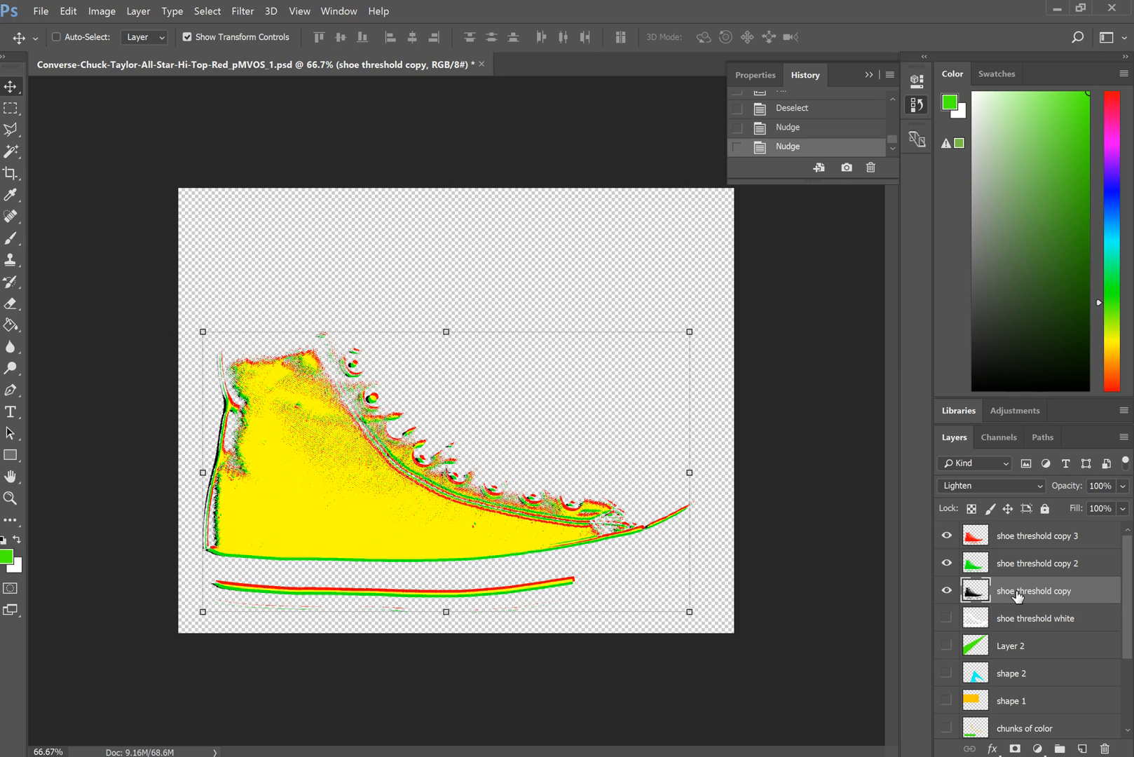
{"action": "key", "text": "Up"}
{"action": "key", "text": "Up"}
{"action": "key", "text": "Up"}
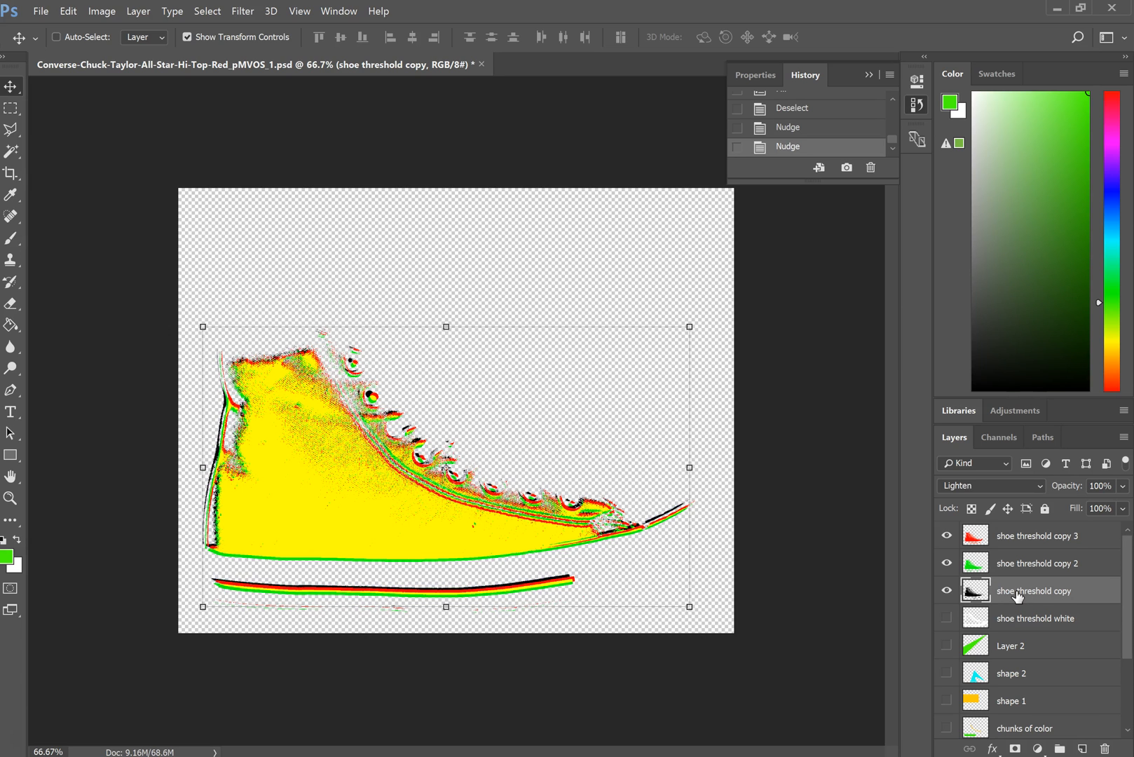
{"action": "key", "text": "Down"}
{"action": "key", "text": "Down"}
{"action": "key", "text": "Right"}
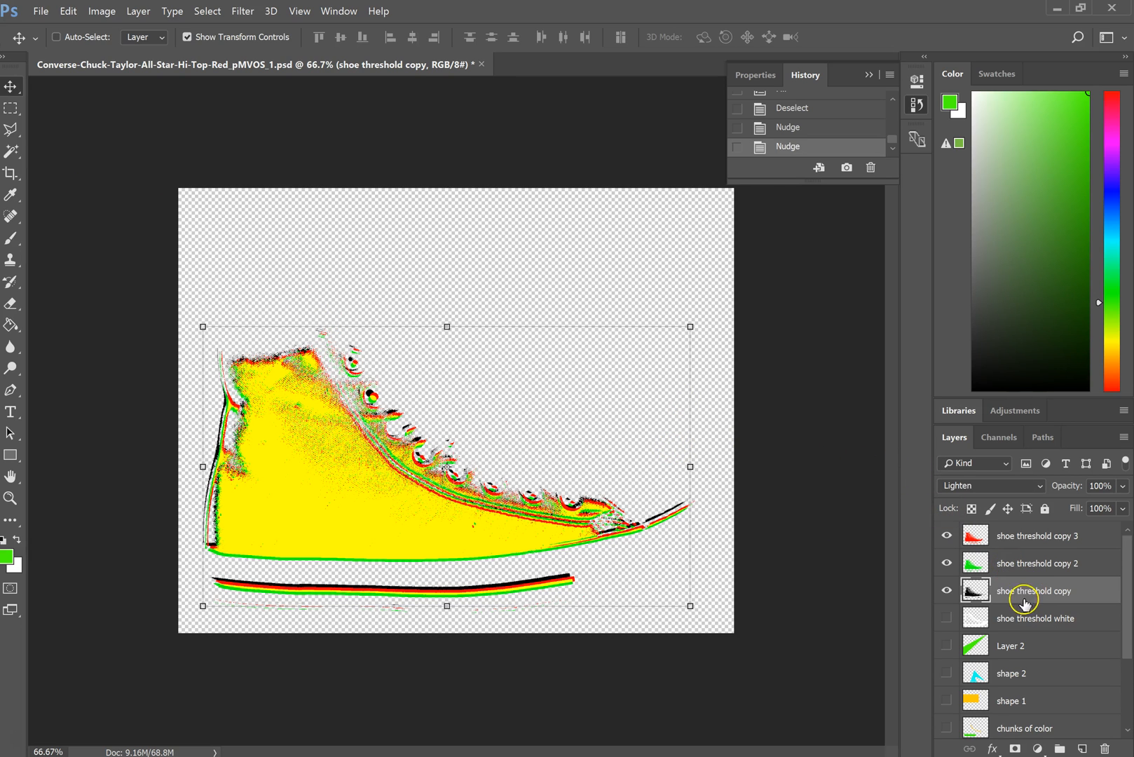
- Hide the red, green and black shoe layers, then show and activate the shoe threshold white layer
{"action": "left_click_drag", "start_coordinate": [945, 536], "coordinate": [944, 591]}
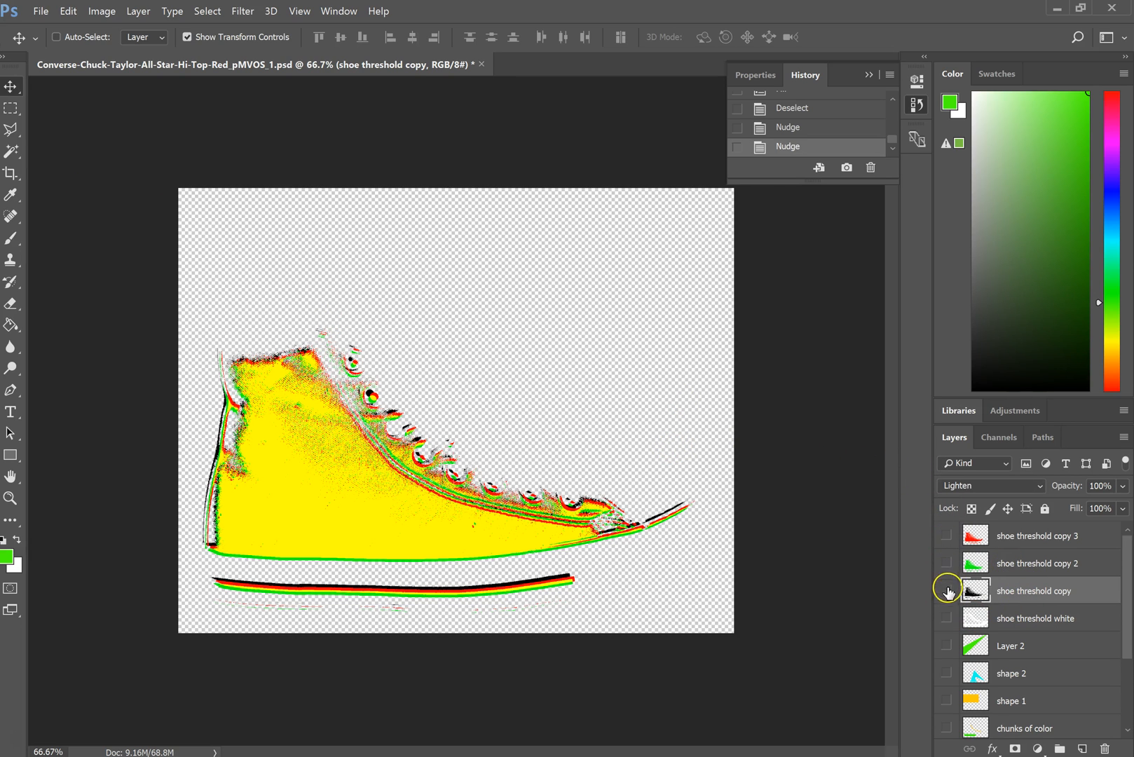
{"action": "left_click", "coordinate": [946, 617]}
{"action": "left_click", "coordinate": [1024, 616]}
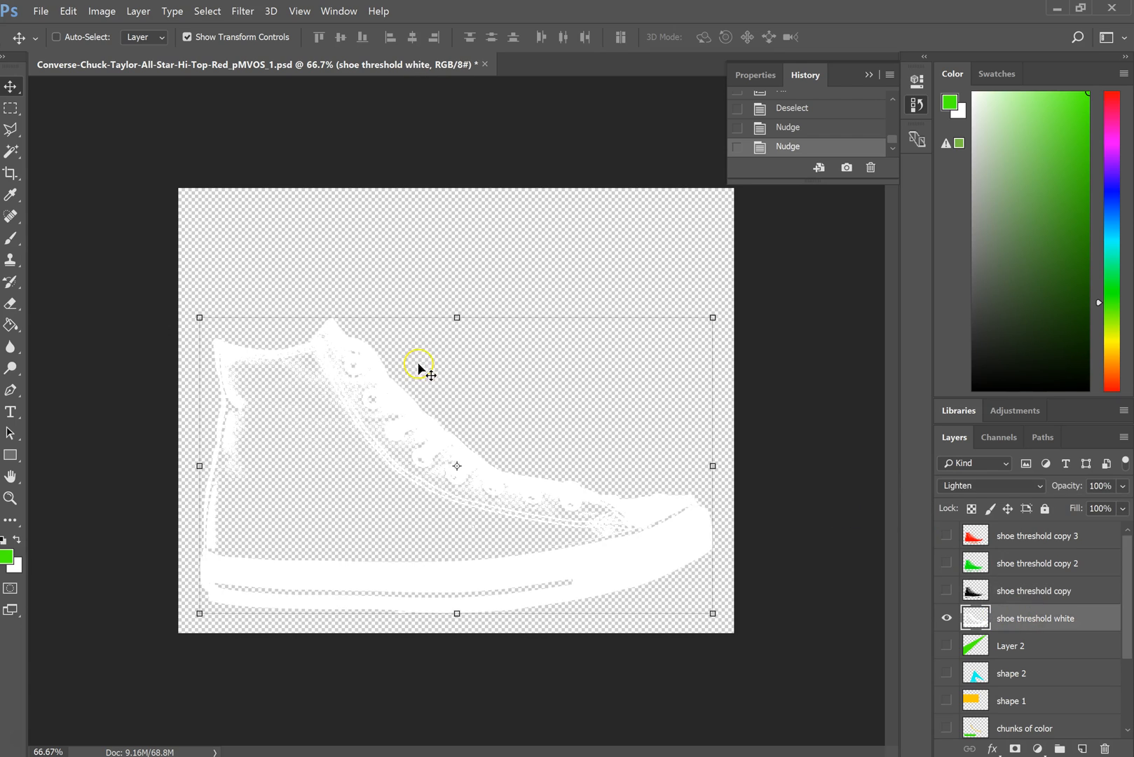
- Select the white areas of the shoe threshold white layer, fill them with blue 00d2ff, and deselect
{"action": "left_click", "coordinate": [12, 153]}
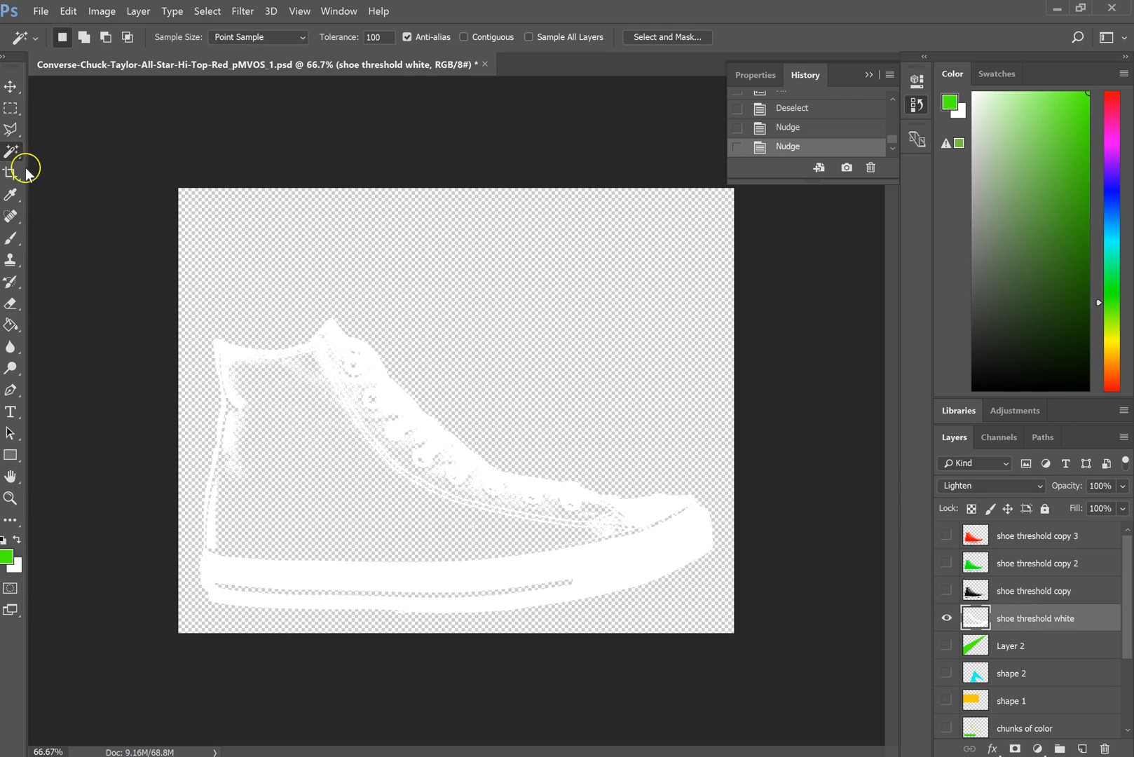
{"action": "left_click", "coordinate": [625, 570]}
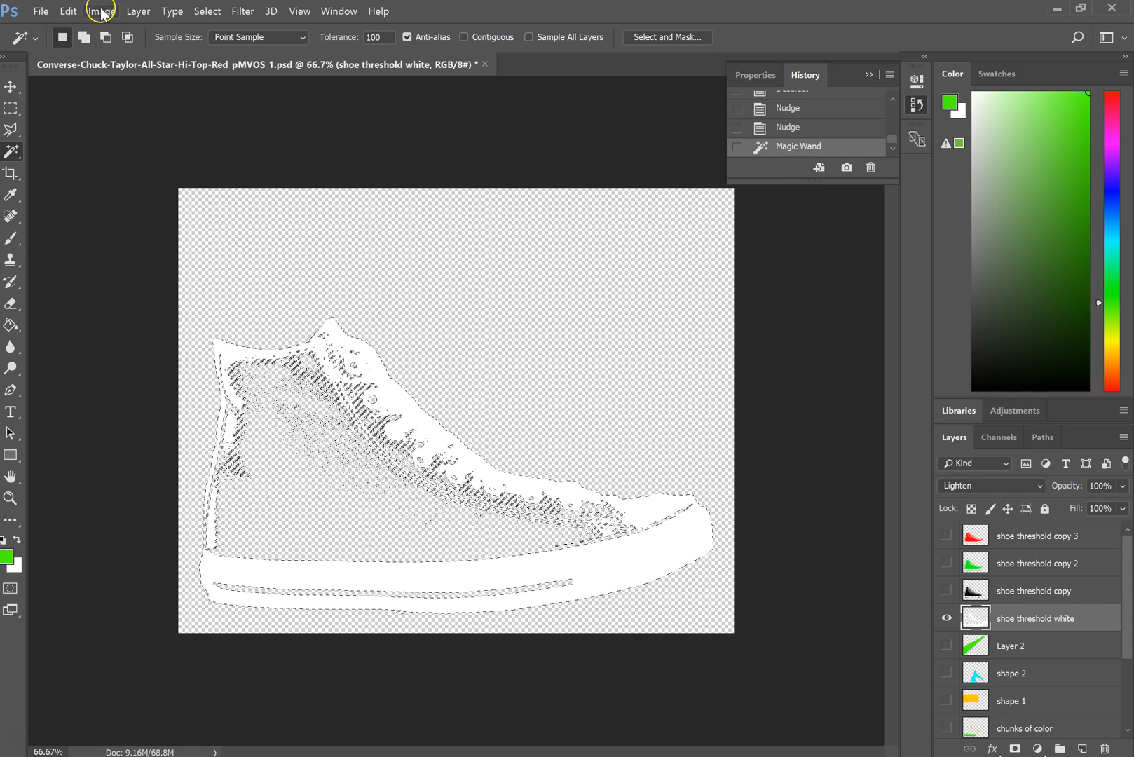
{"action": "left_click", "coordinate": [70, 12]}
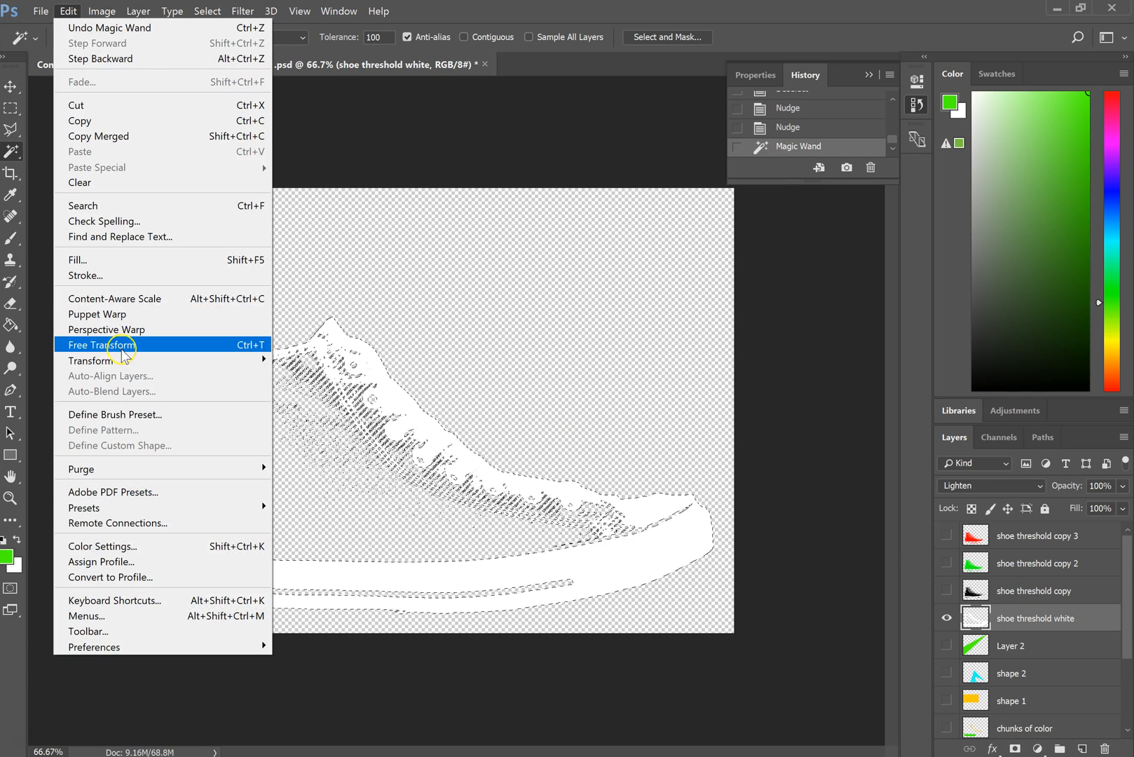
{"action": "left_click", "coordinate": [129, 274]}
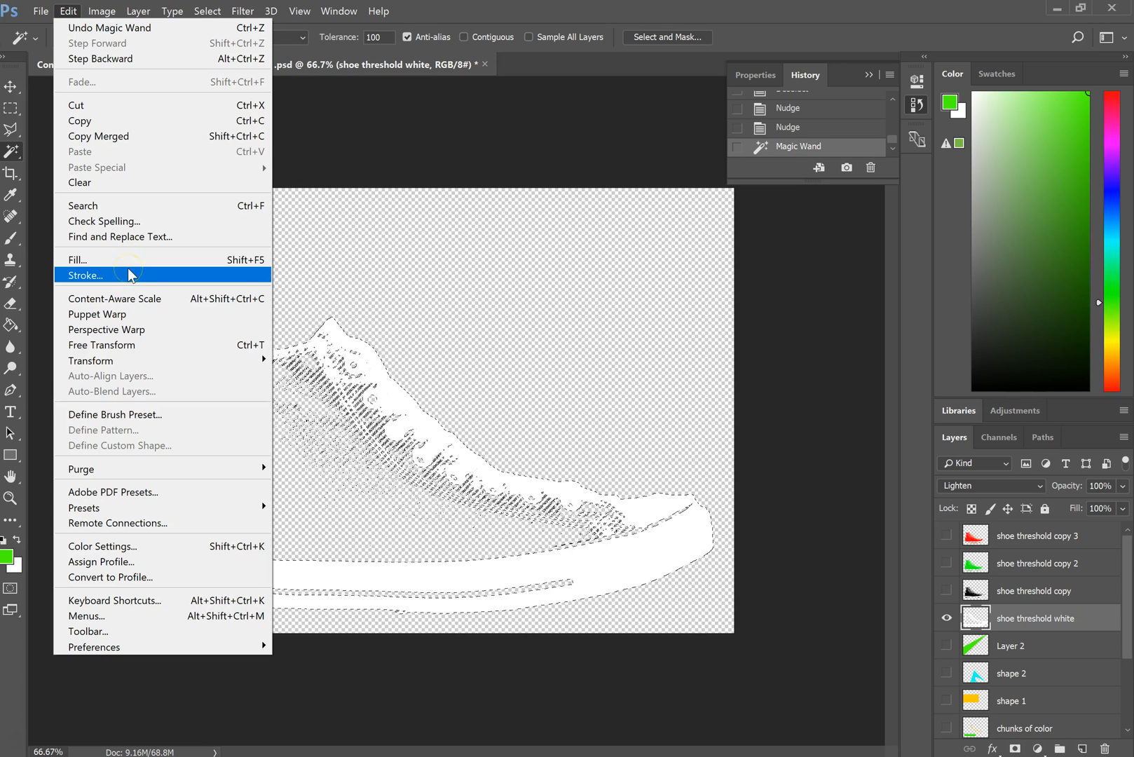
{"action": "left_click", "coordinate": [127, 259]}
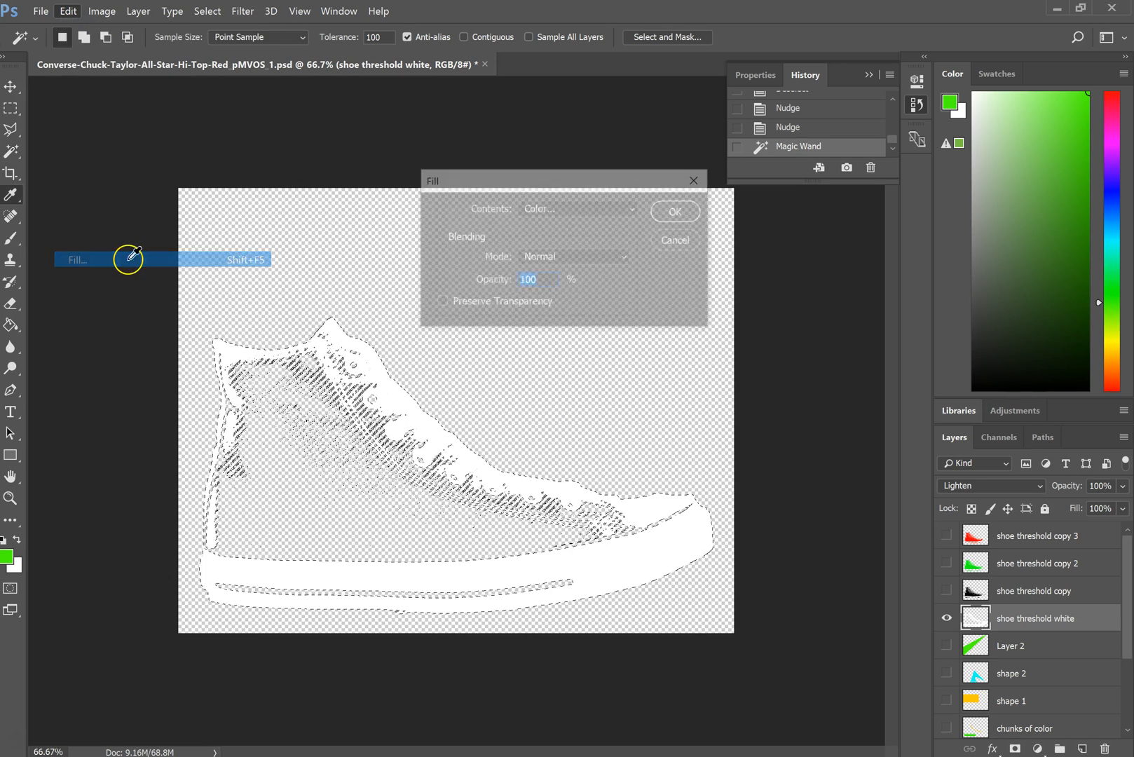
{"action": "left_click", "coordinate": [564, 208]}
{"action": "left_click", "coordinate": [562, 245]}
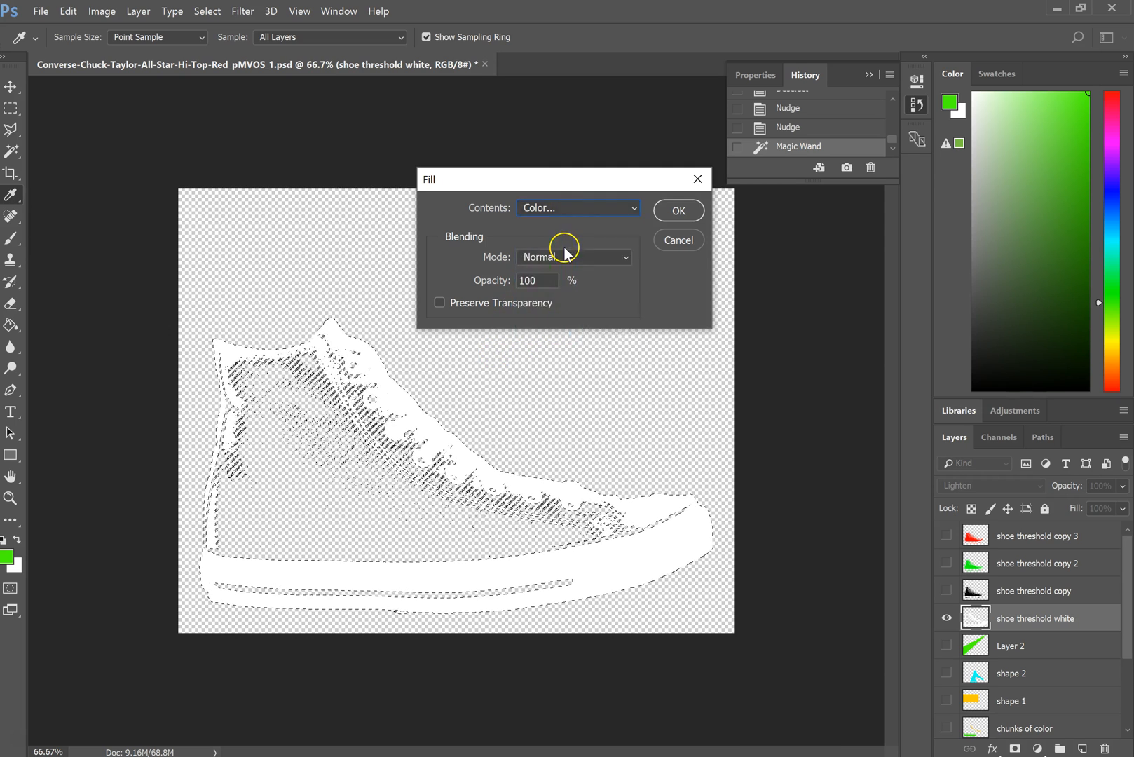
{"action": "mouse_move", "coordinate": [578, 288]}
{"action": "left_mouse_down"}
{"action": "mouse_move", "coordinate": [580, 257]}
{"action": "mouse_move", "coordinate": [579, 284]}
{"action": "left_mouse_up"}
{"action": "left_click", "coordinate": [579, 299]}
{"action": "left_click_drag", "start_coordinate": [579, 266], "coordinate": [580, 285]}
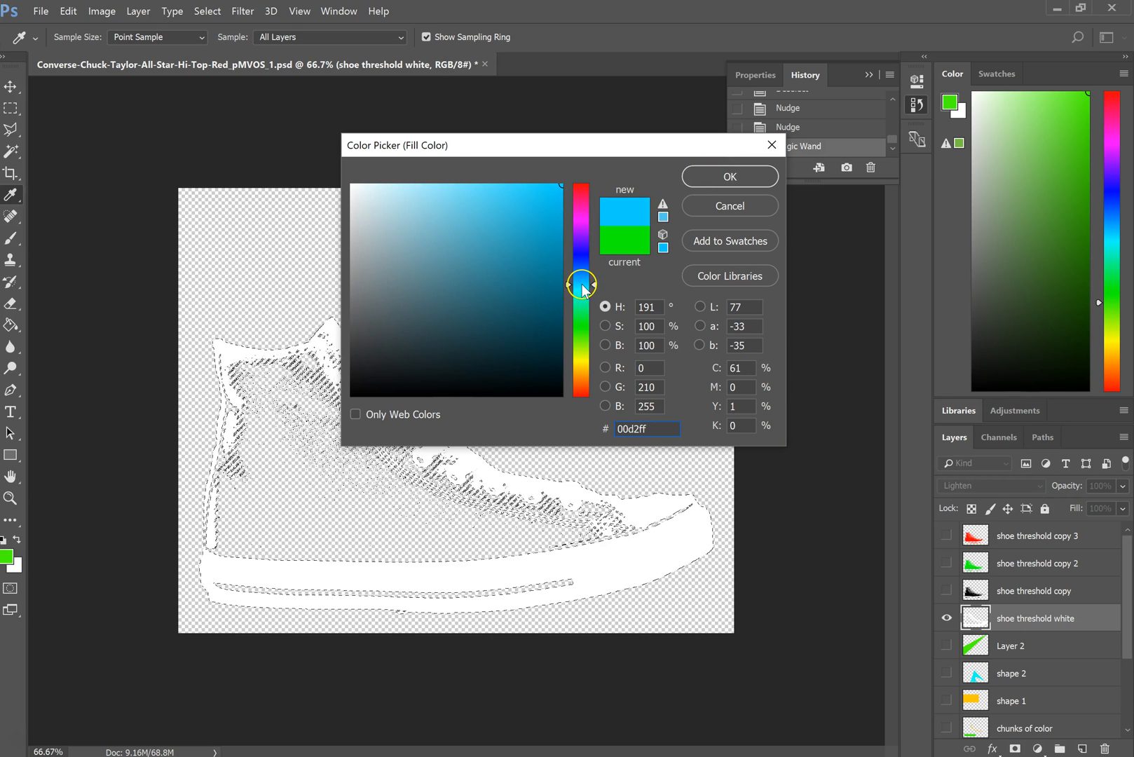
{"action": "left_click", "coordinate": [732, 172]}
{"action": "left_click", "coordinate": [675, 211]}
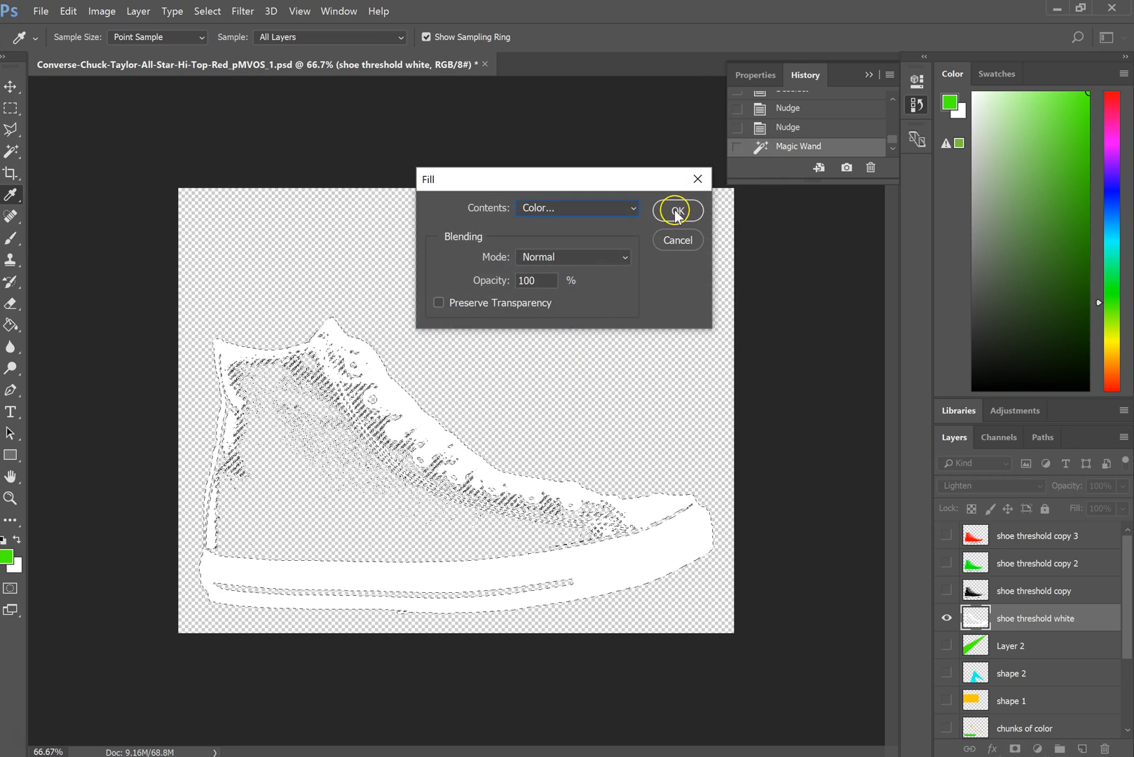
{"action": "key", "text": "ctrl+d"}
- Show the red, green and black shoe layers again and nudge the red shoe threshold copy 3 layer further right
{"action": "left_click_drag", "start_coordinate": [947, 536], "coordinate": [946, 593]}
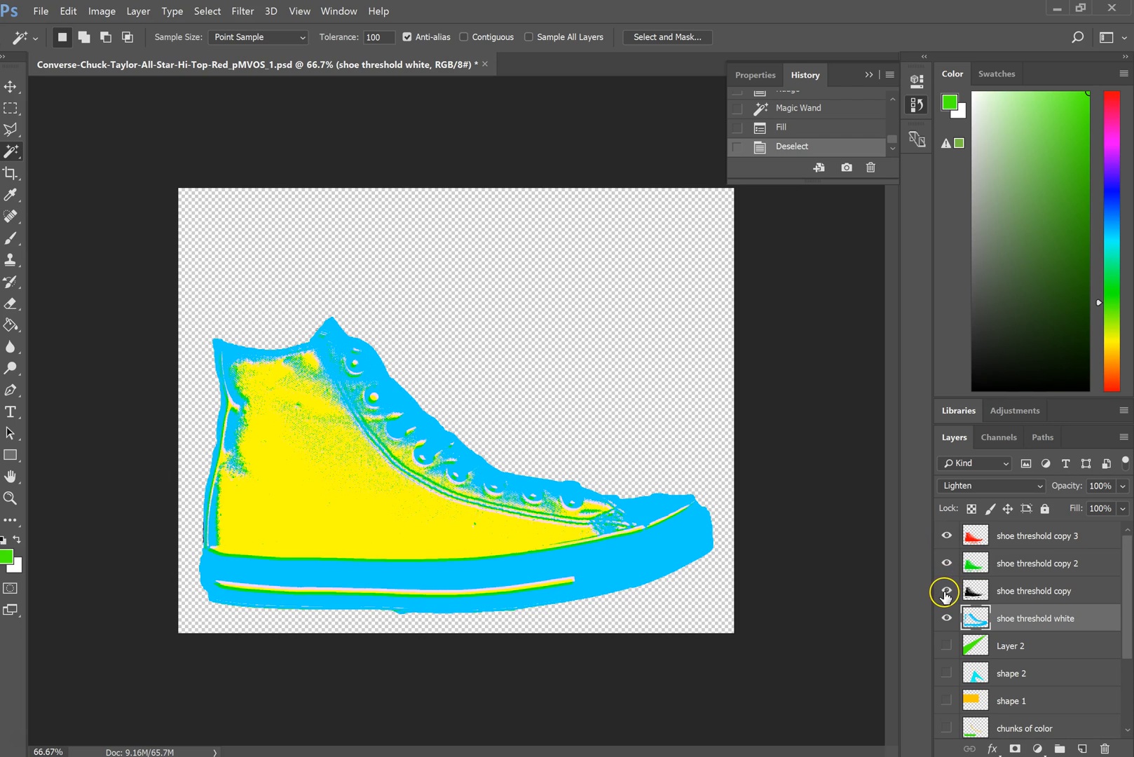
{"action": "left_click", "coordinate": [995, 538]}
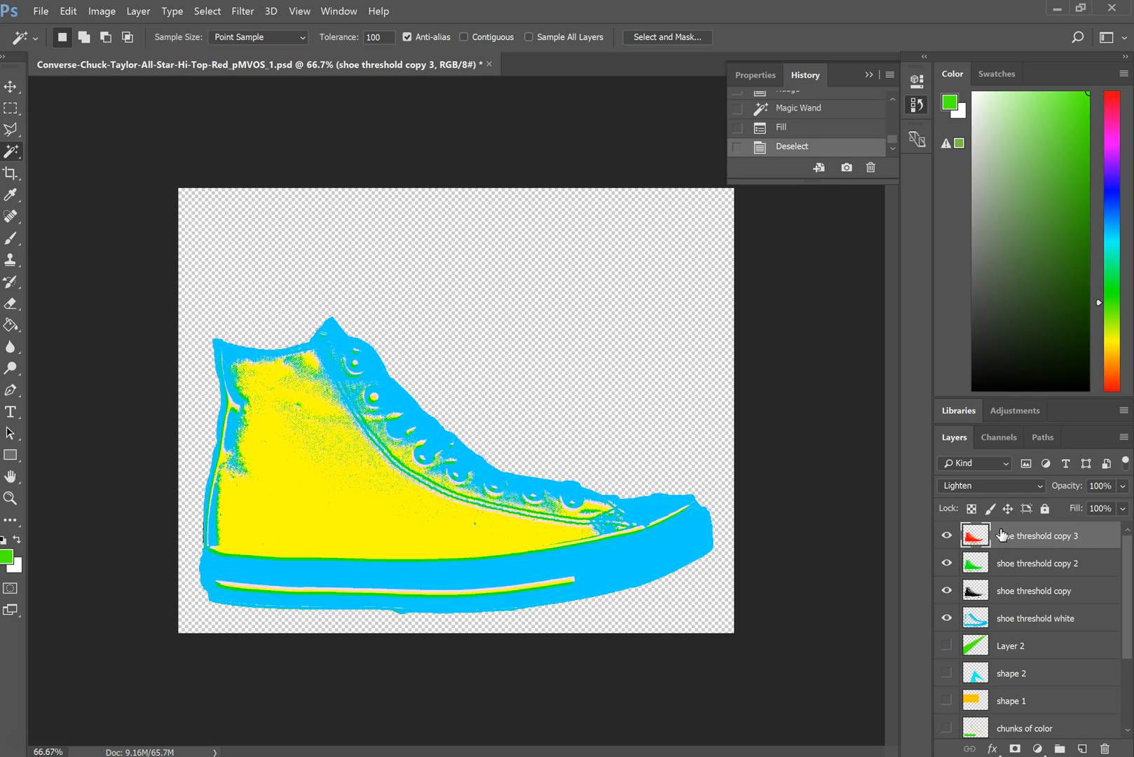
{"action": "left_click", "coordinate": [11, 87]}
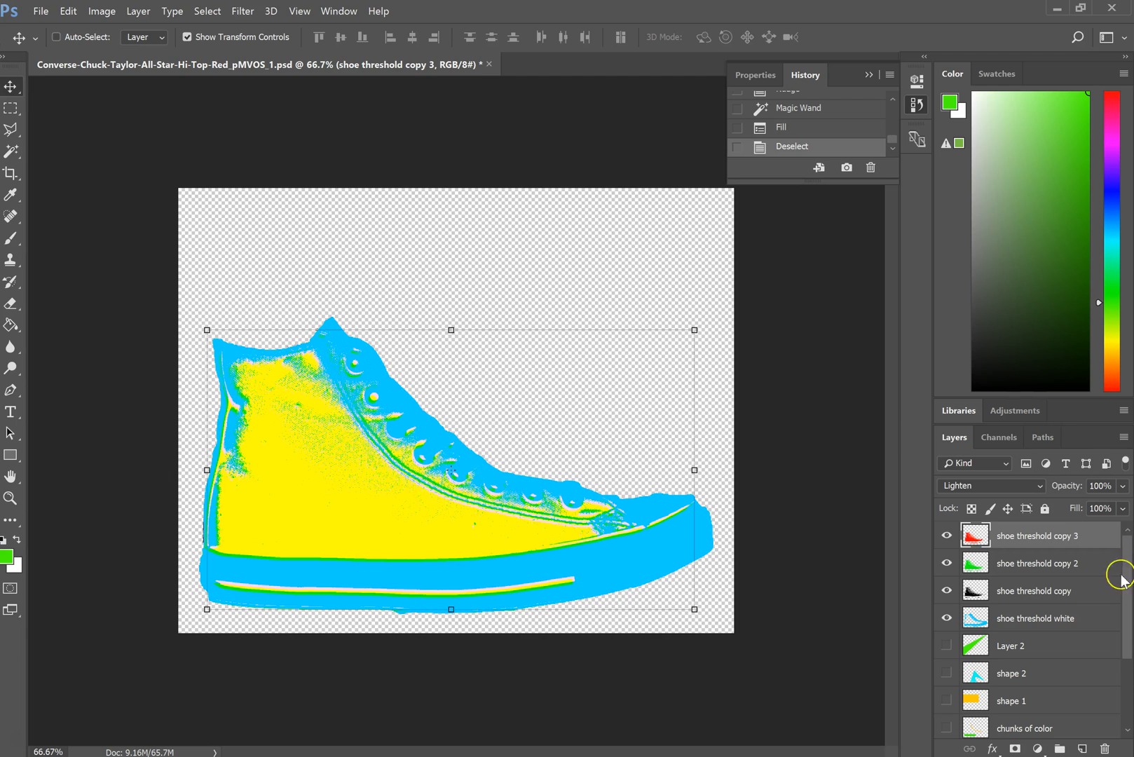
{"action": "key", "text": "Right"}
{"action": "key", "text": "Right"}
{"action": "key", "text": "Right"}
{"action": "key", "text": "Right"}
{"action": "key", "text": "Right"}
{"action": "key", "text": "Right"}
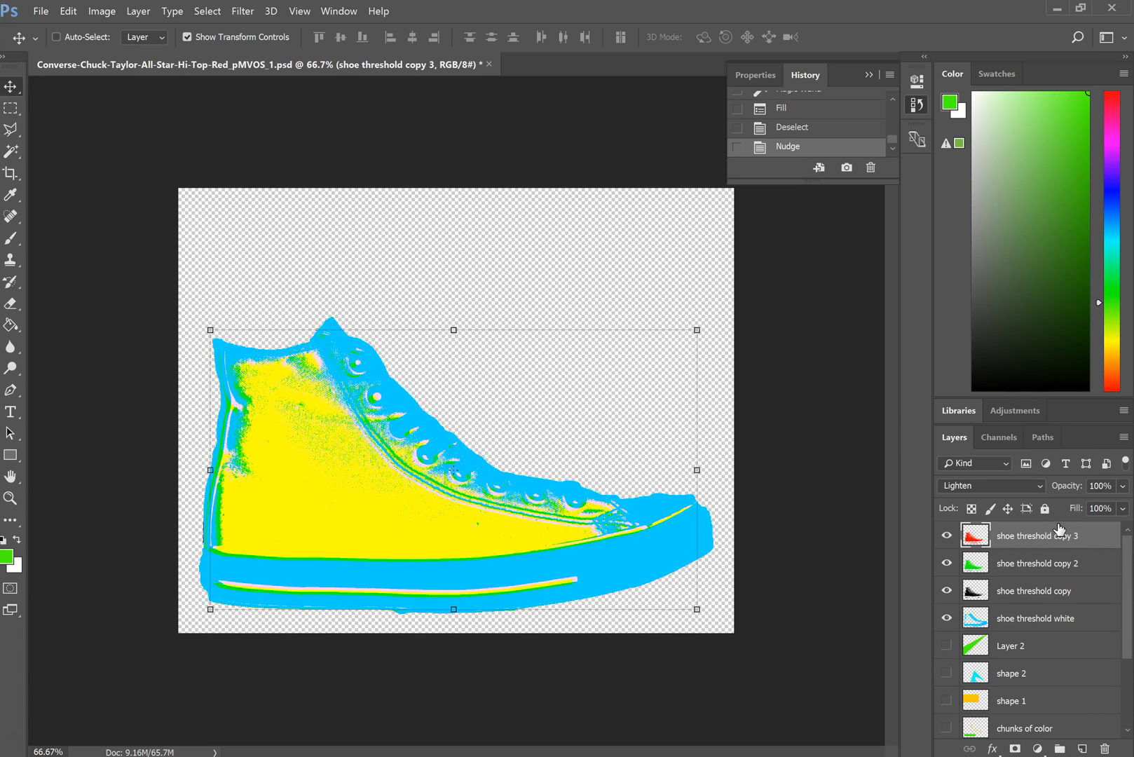
- Set the blending mode of all four shoe threshold layers, red, green, black and blue, to Normal
{"action": "left_click", "coordinate": [980, 486]}
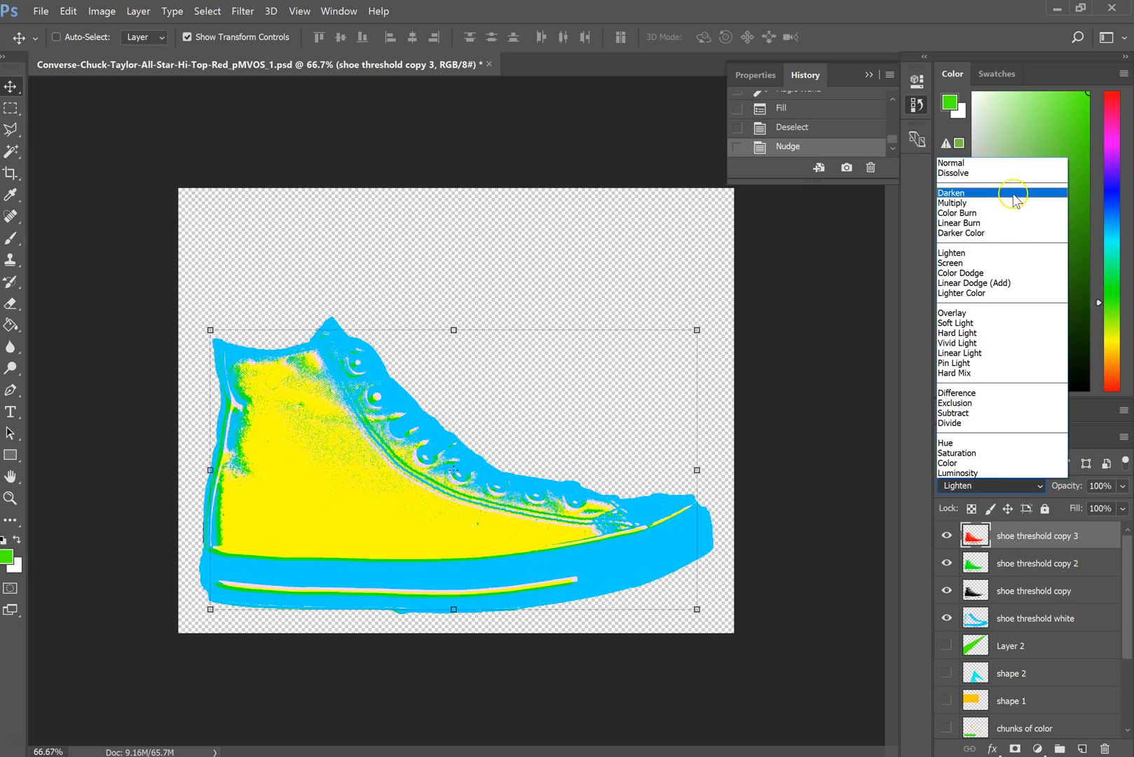
{"action": "left_click", "coordinate": [984, 163]}
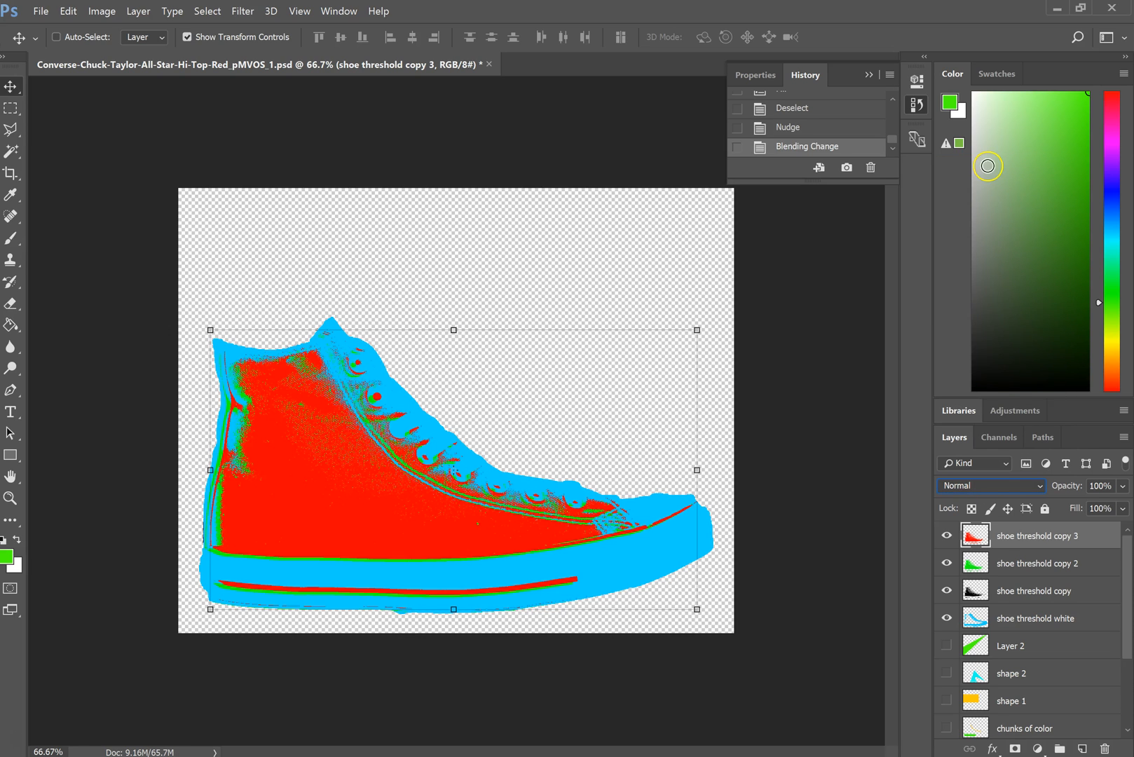
{"action": "left_click", "coordinate": [1015, 569]}
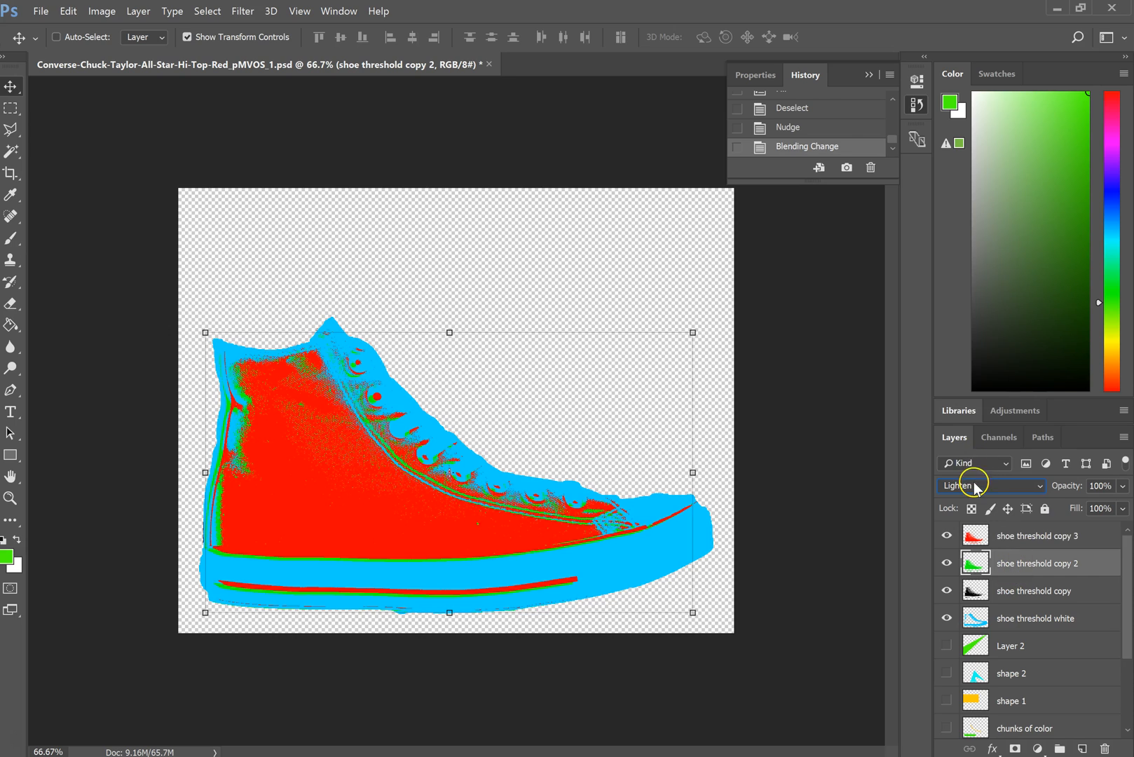
{"action": "left_click", "coordinate": [970, 484]}
{"action": "left_click", "coordinate": [984, 164]}
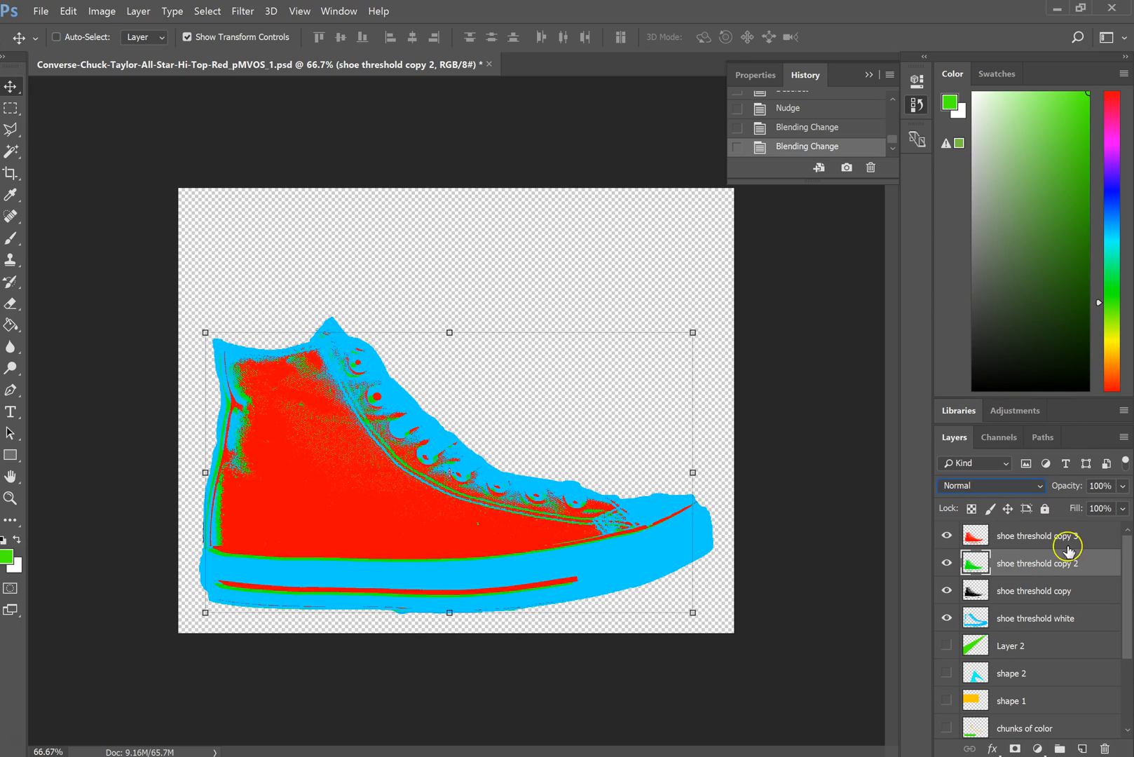
{"action": "left_click", "coordinate": [1013, 583]}
{"action": "left_click", "coordinate": [1009, 485]}
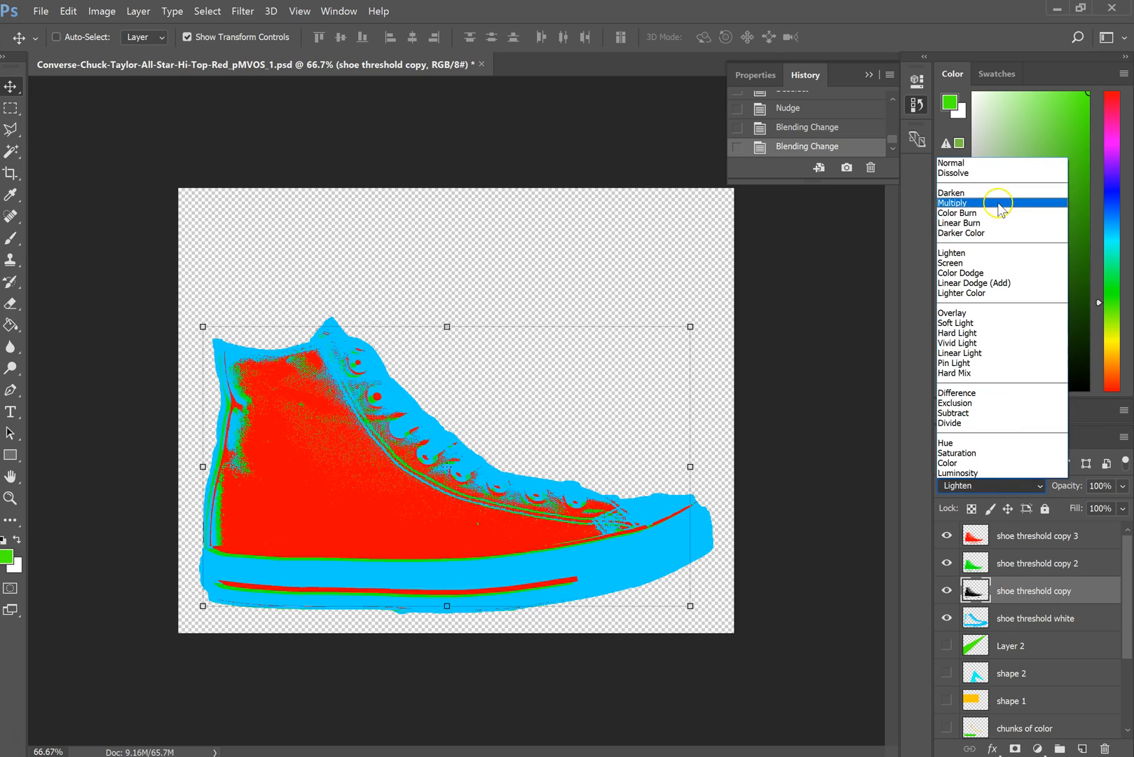
{"action": "left_click", "coordinate": [984, 163]}
{"action": "left_click", "coordinate": [1047, 622]}
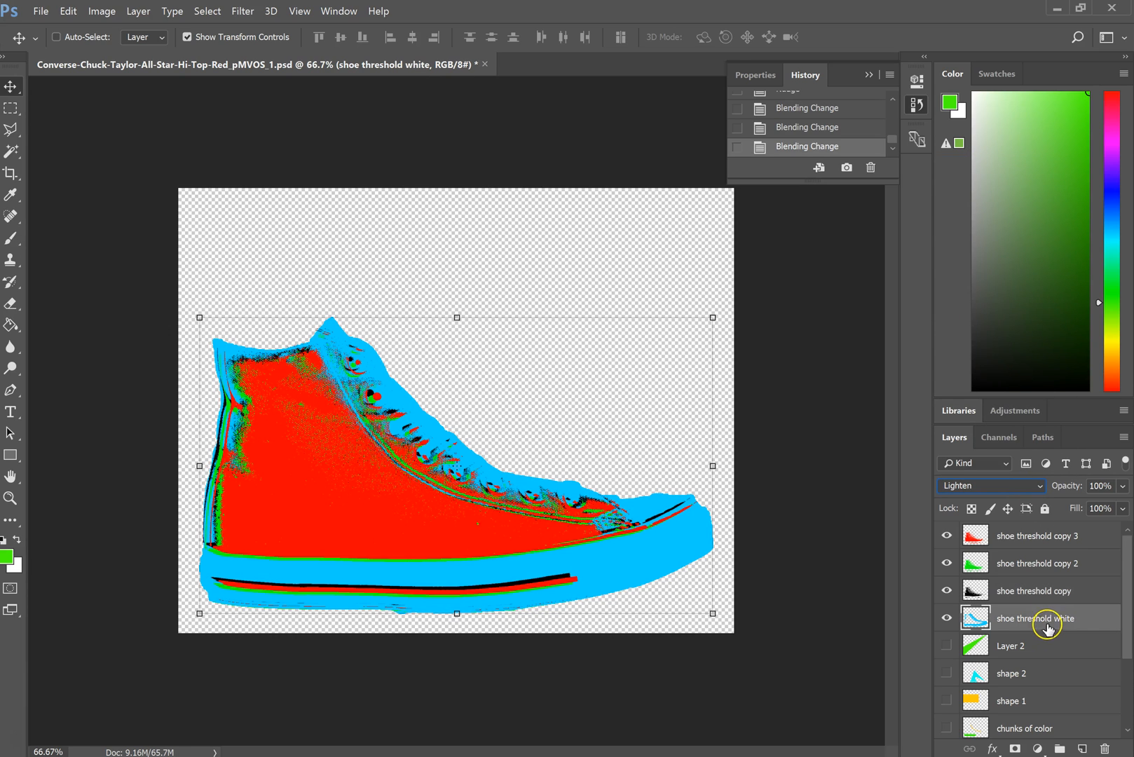
{"action": "left_click", "coordinate": [983, 485]}
{"action": "left_click", "coordinate": [963, 163]}
- Reorder the shoe layers to green, black, red and blue from front to back, then activate the red one
{"action": "left_click", "coordinate": [1031, 536]}
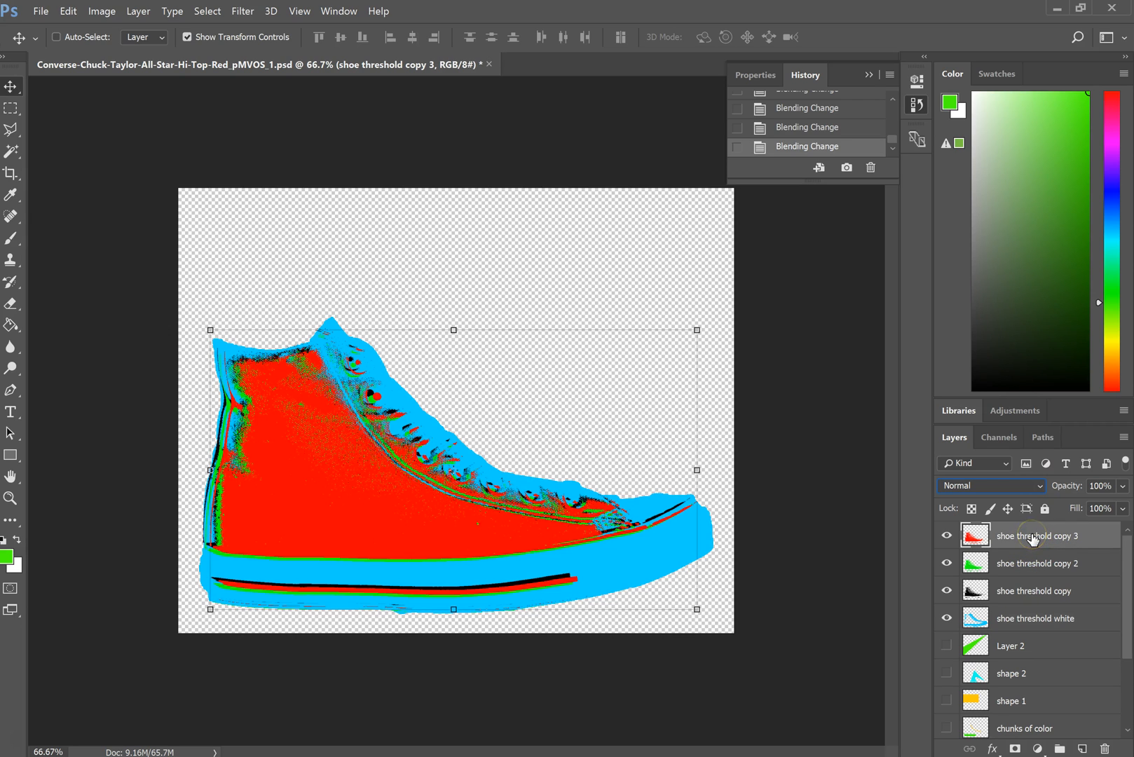
{"action": "mouse_move", "coordinate": [1007, 546]}
{"action": "left_mouse_down"}
{"action": "mouse_move", "coordinate": [1012, 537]}
{"action": "mouse_move", "coordinate": [1019, 569]}
{"action": "mouse_move", "coordinate": [1027, 557]}
{"action": "left_mouse_up"}
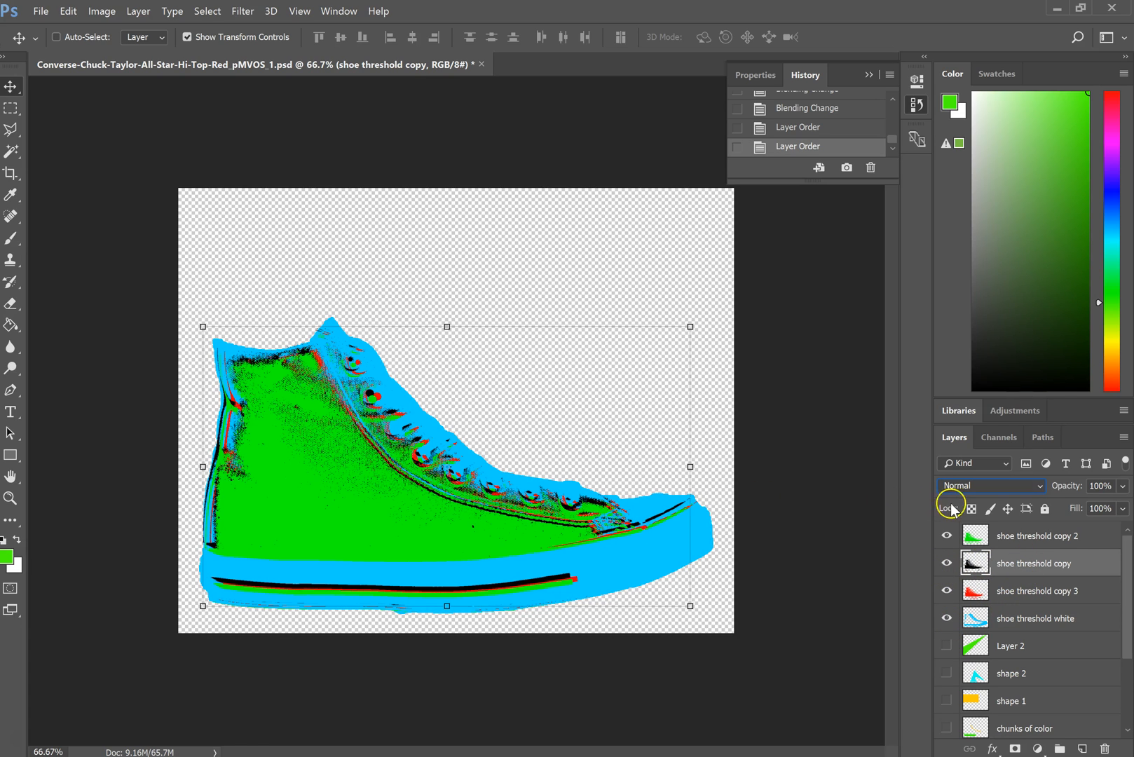
{"action": "left_click", "coordinate": [1014, 590]}
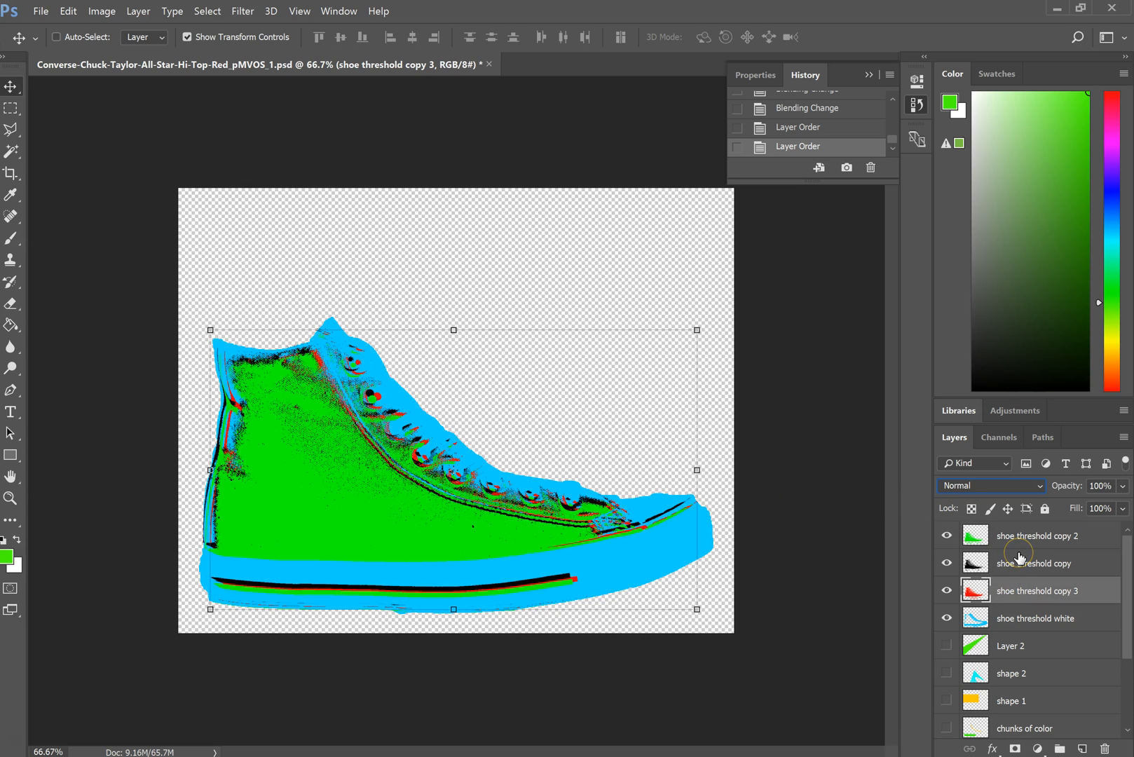
{"action": "key", "text": "shift+plus"}
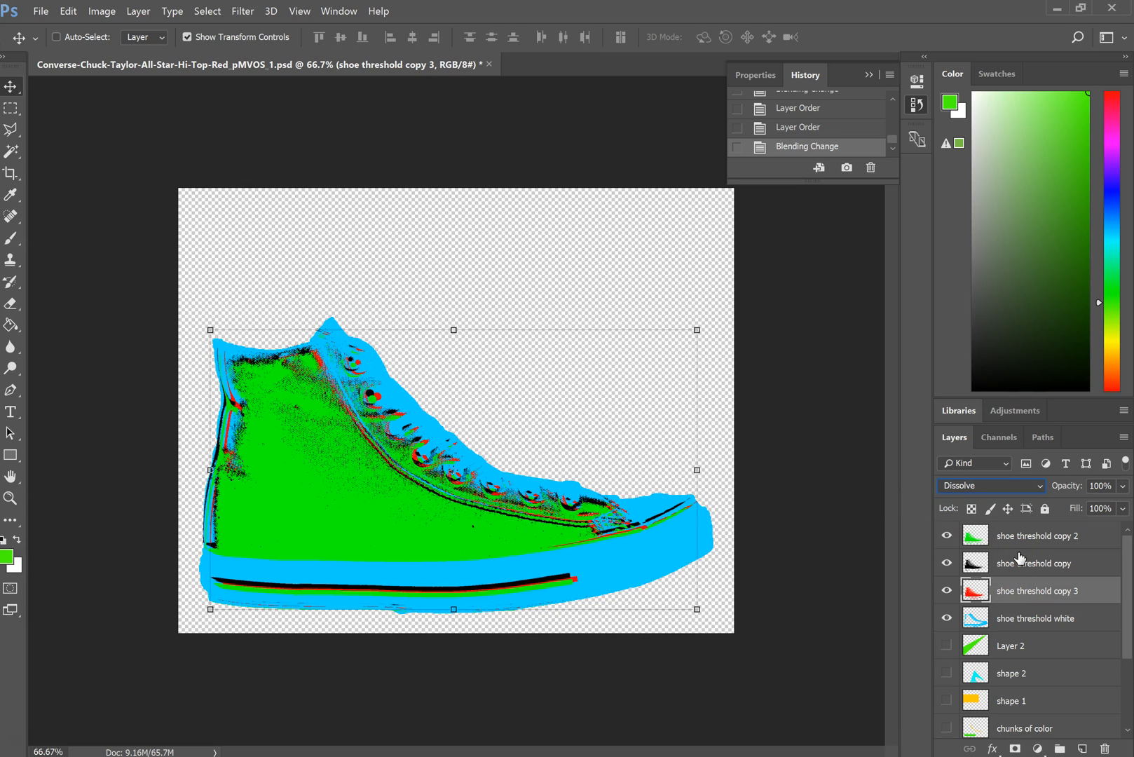
{"action": "key", "text": "shift+minus"}
{"action": "mouse_move", "coordinate": [414, 485]}
{"action": "left_mouse_down"}
{"action": "mouse_move", "coordinate": [419, 448]}
{"action": "mouse_move", "coordinate": [445, 493]}
{"action": "mouse_move", "coordinate": [424, 467]}
{"action": "mouse_move", "coordinate": [412, 475]}
{"action": "left_mouse_up"}
{"action": "key", "text": "ctrl+z"}
- Nudge the red shoe threshold copy 3 layer left behind the black and green layers
{"action": "key", "text": "shift+Right"}
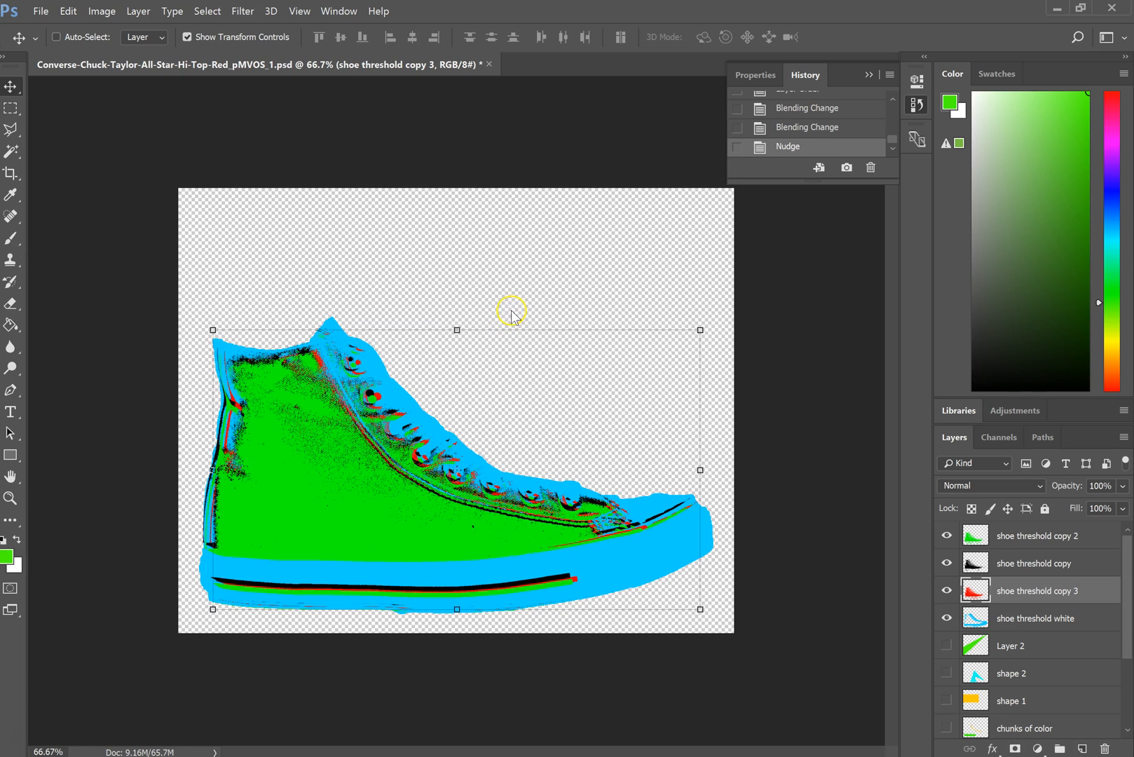
{"action": "key", "text": "shift+Left"}
{"action": "key", "text": "shift+Left"}
{"action": "key", "text": "shift+Left"}
{"action": "key", "text": "shift+Left"}
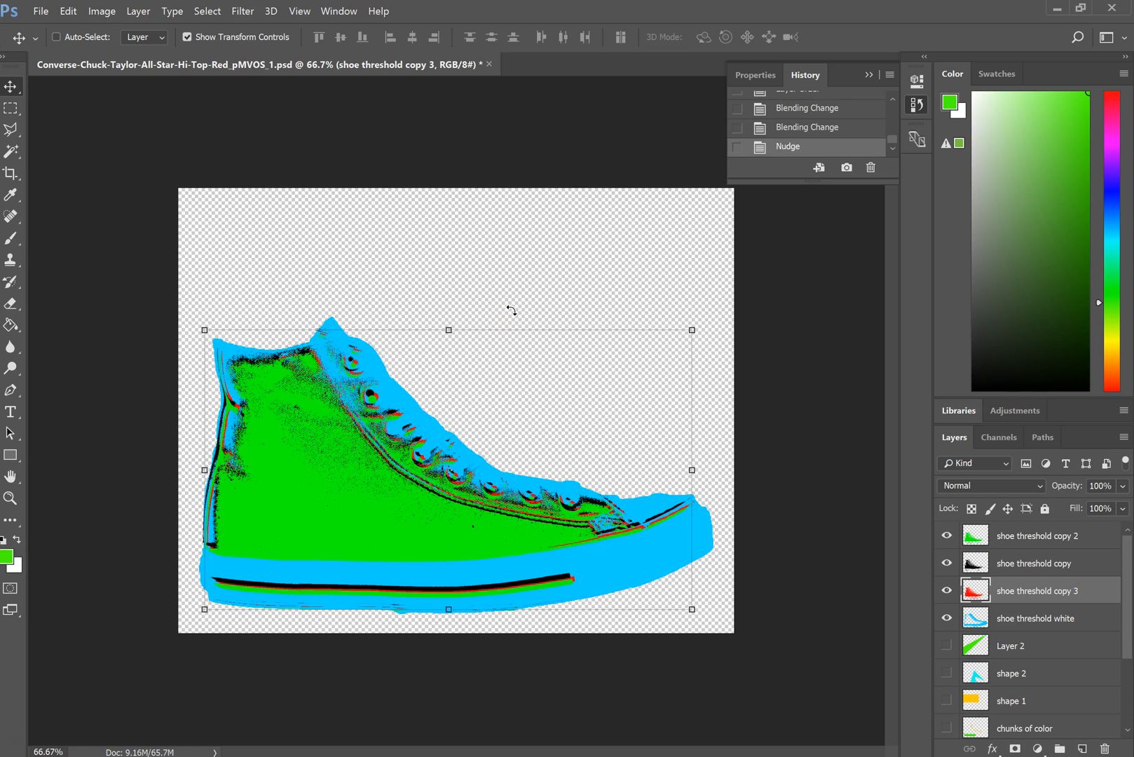